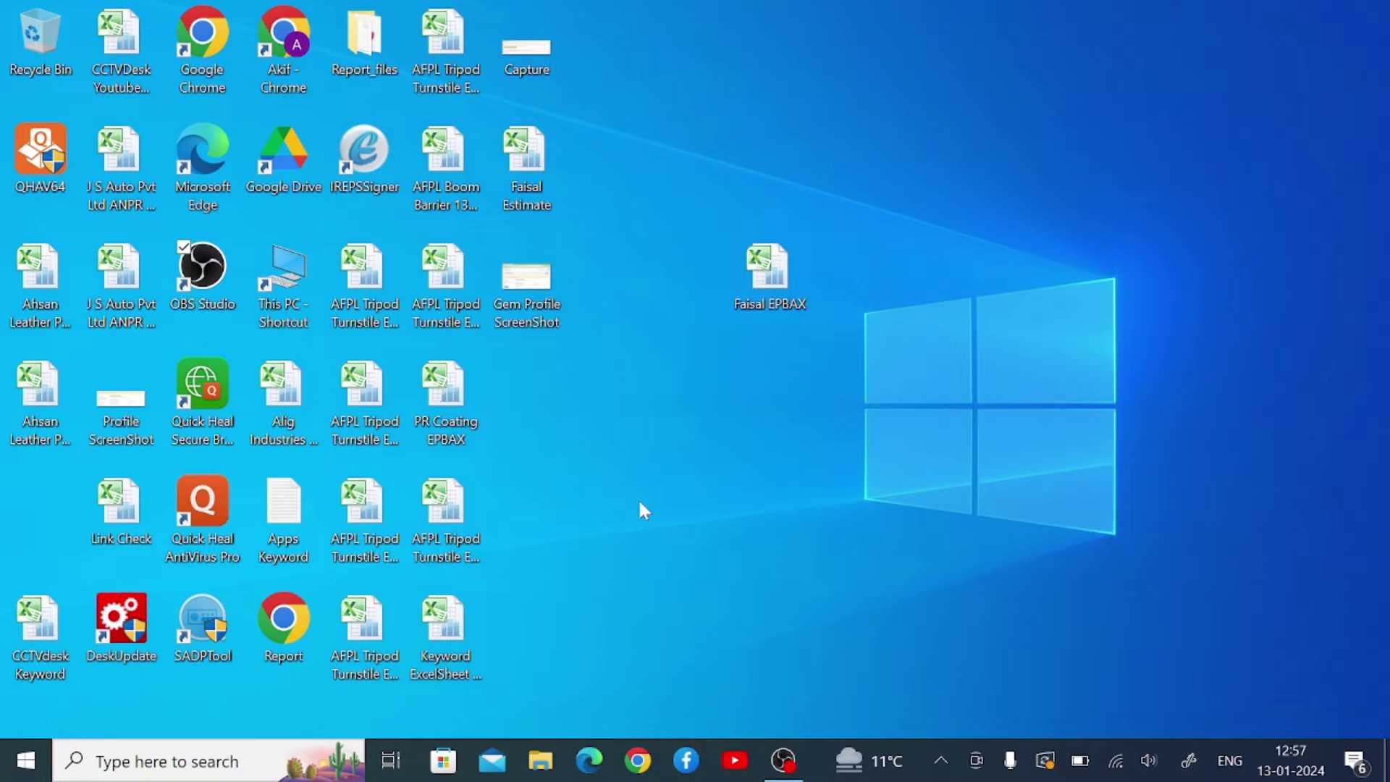
Open Chrome and run a Google search for 'ip360 for pc'
{"action": "left_click", "coordinate": [288, 45]}
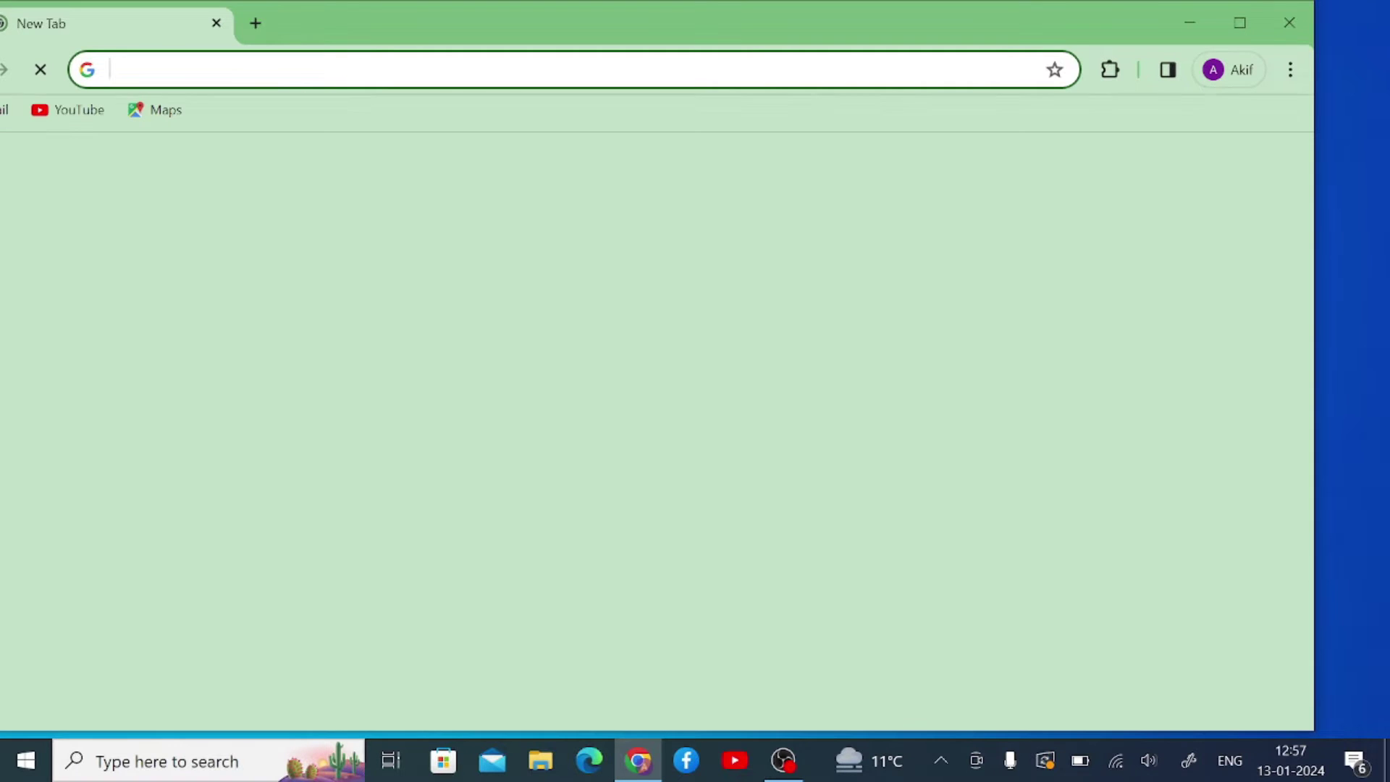
{"action": "left_click", "coordinate": [297, 70]}
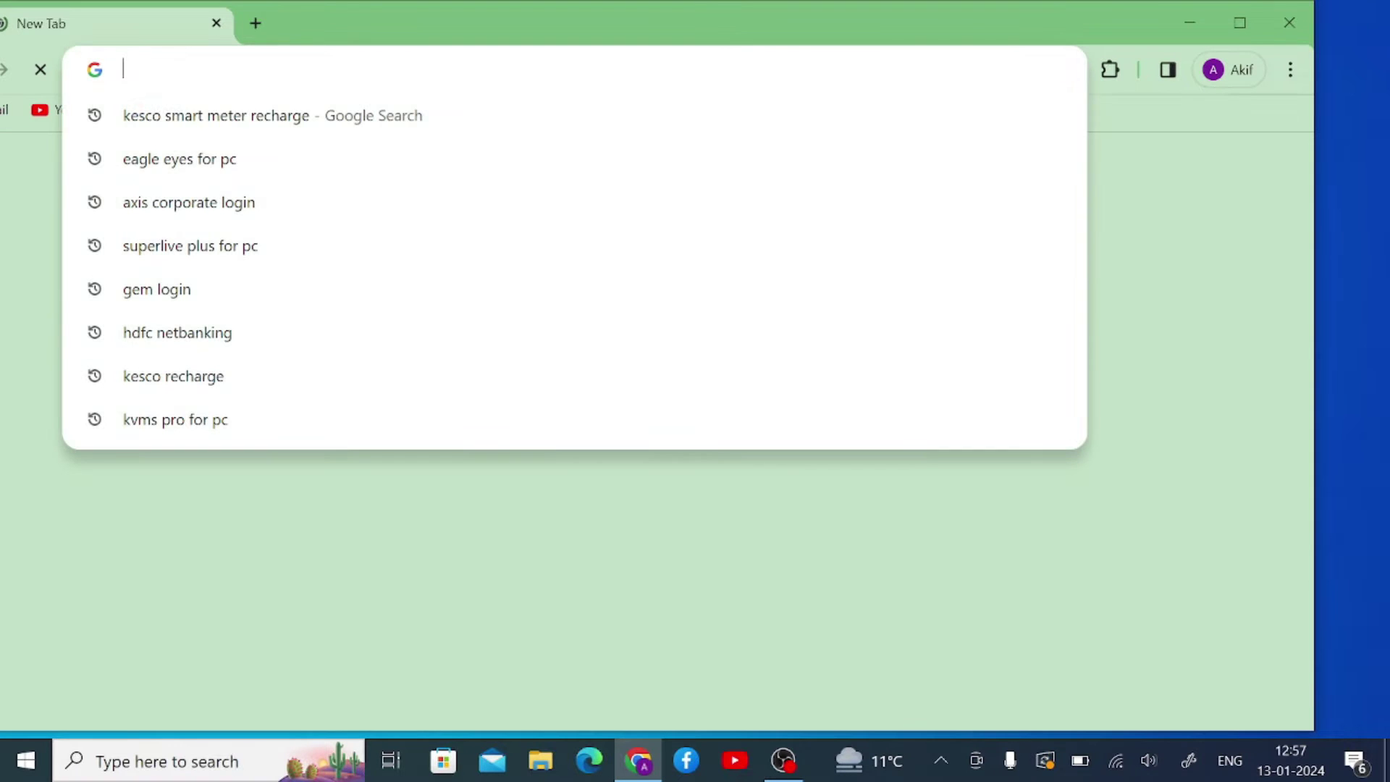
{"action": "type", "text": "ip"}
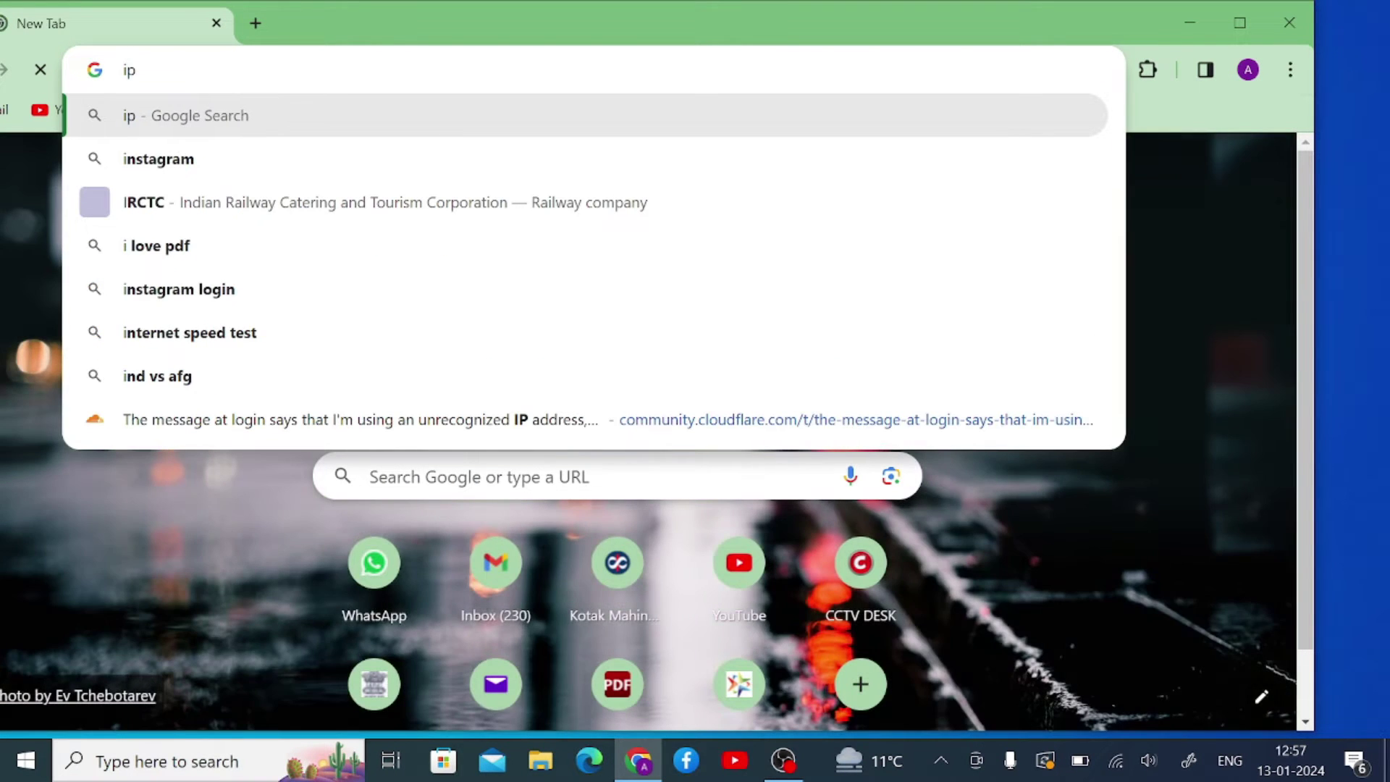
{"action": "type", "text": "360"}
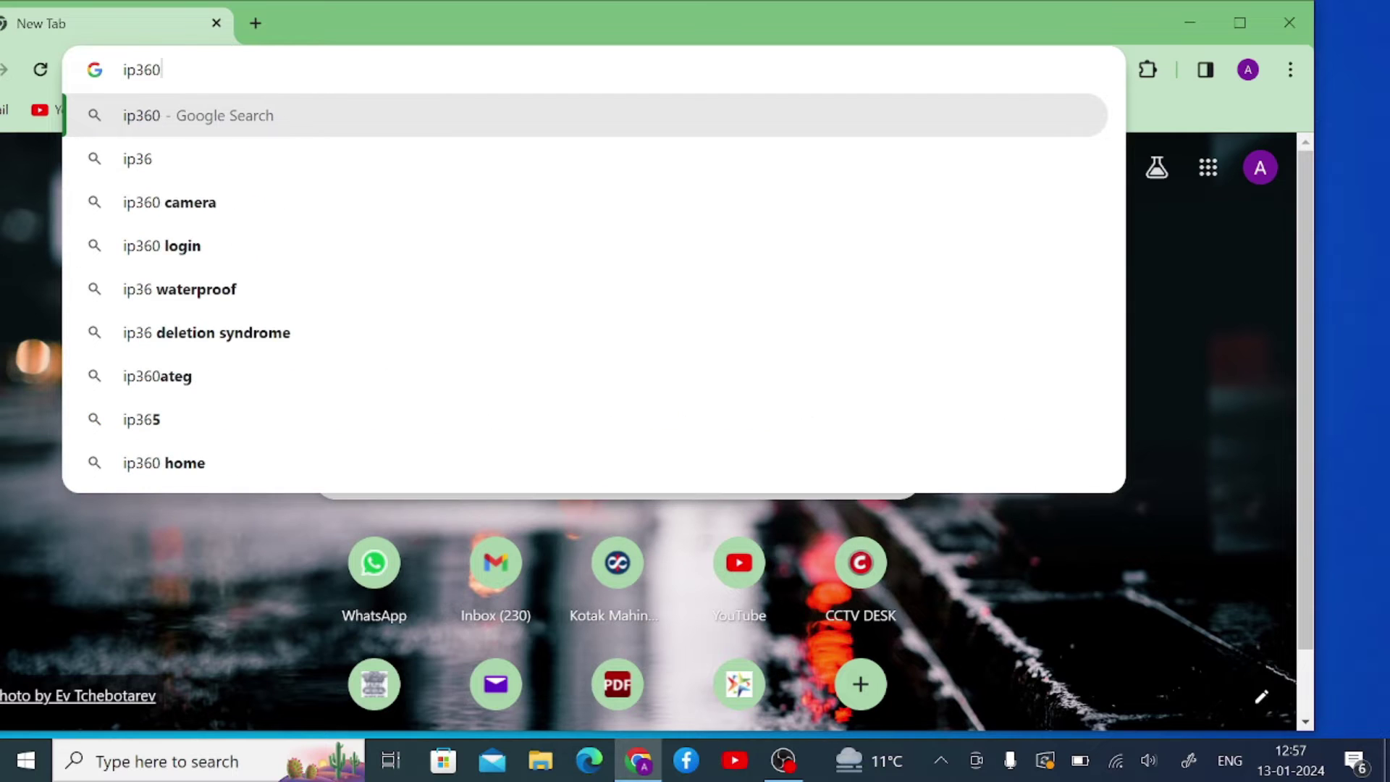
{"action": "type", "text": " for "}
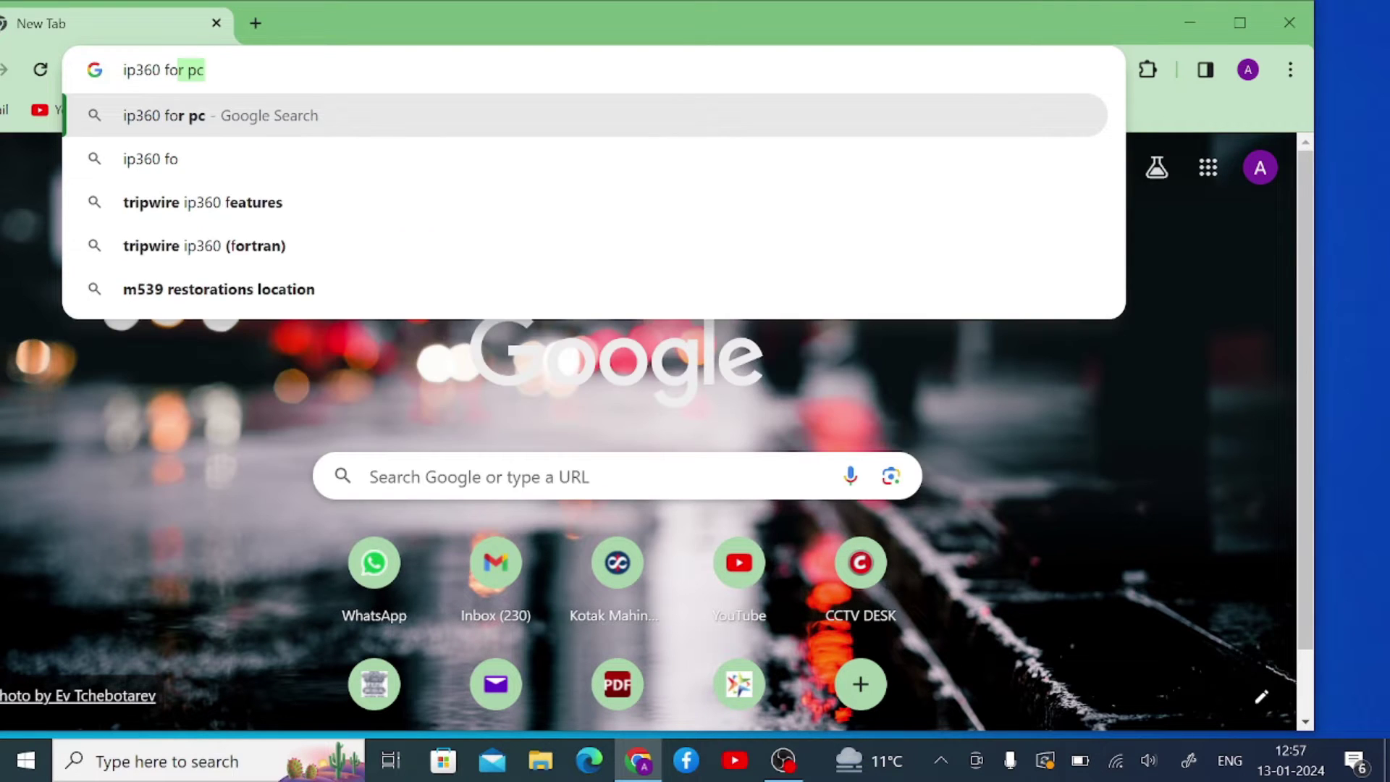
{"action": "type", "text": "pc"}
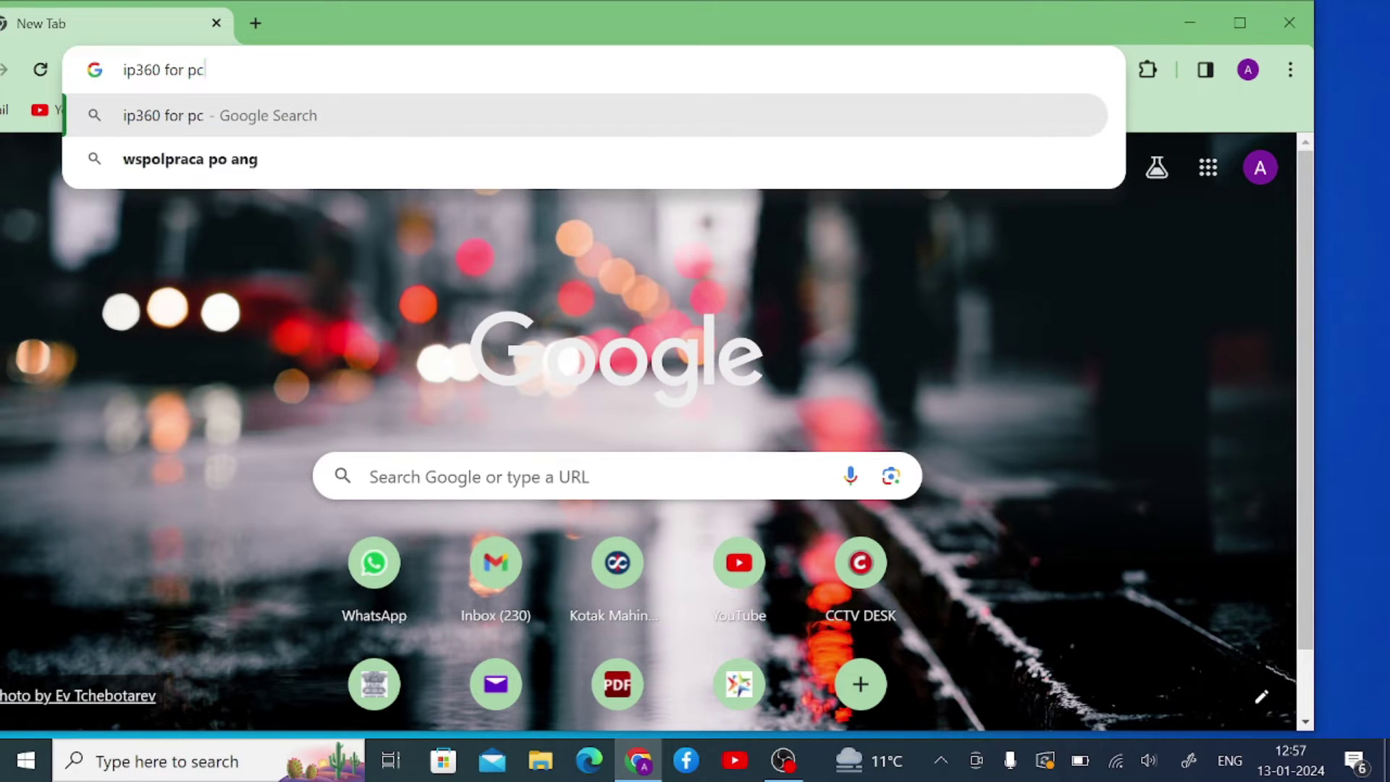
{"action": "key", "text": "Return"}
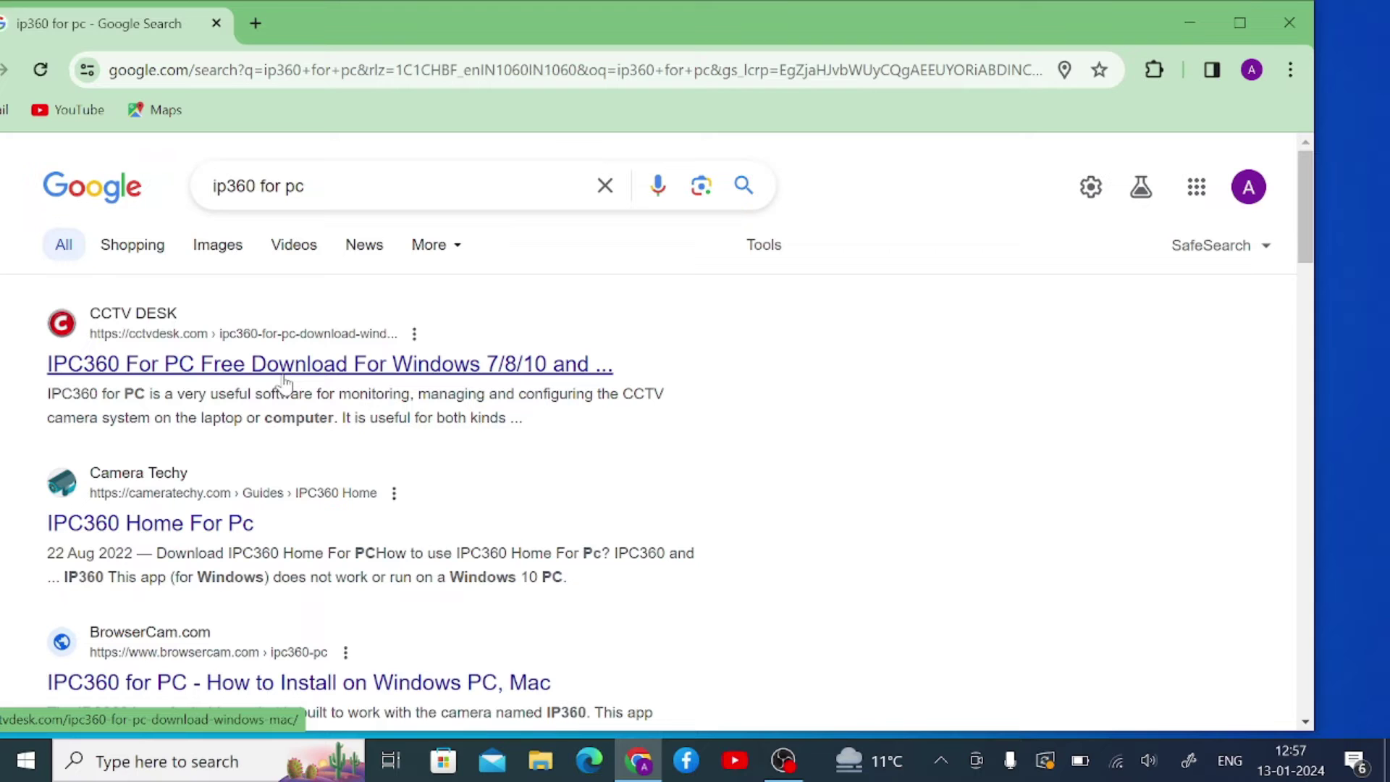
Open the CCTV DESK IPC360 for PC article and read through the guide
{"action": "left_click", "coordinate": [285, 378]}
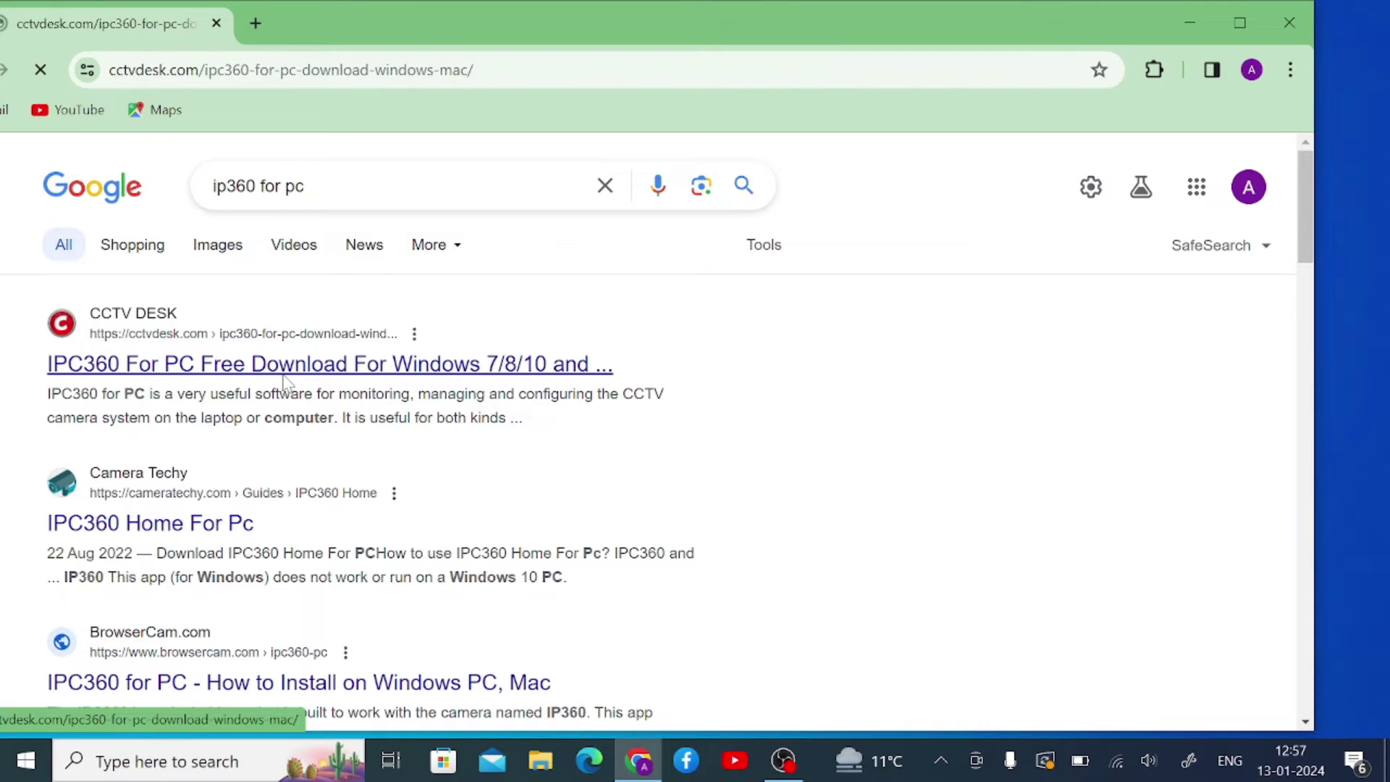
{"action": "scroll", "coordinate": [456, 514], "scroll_direction": "down", "scroll_amount": 6}
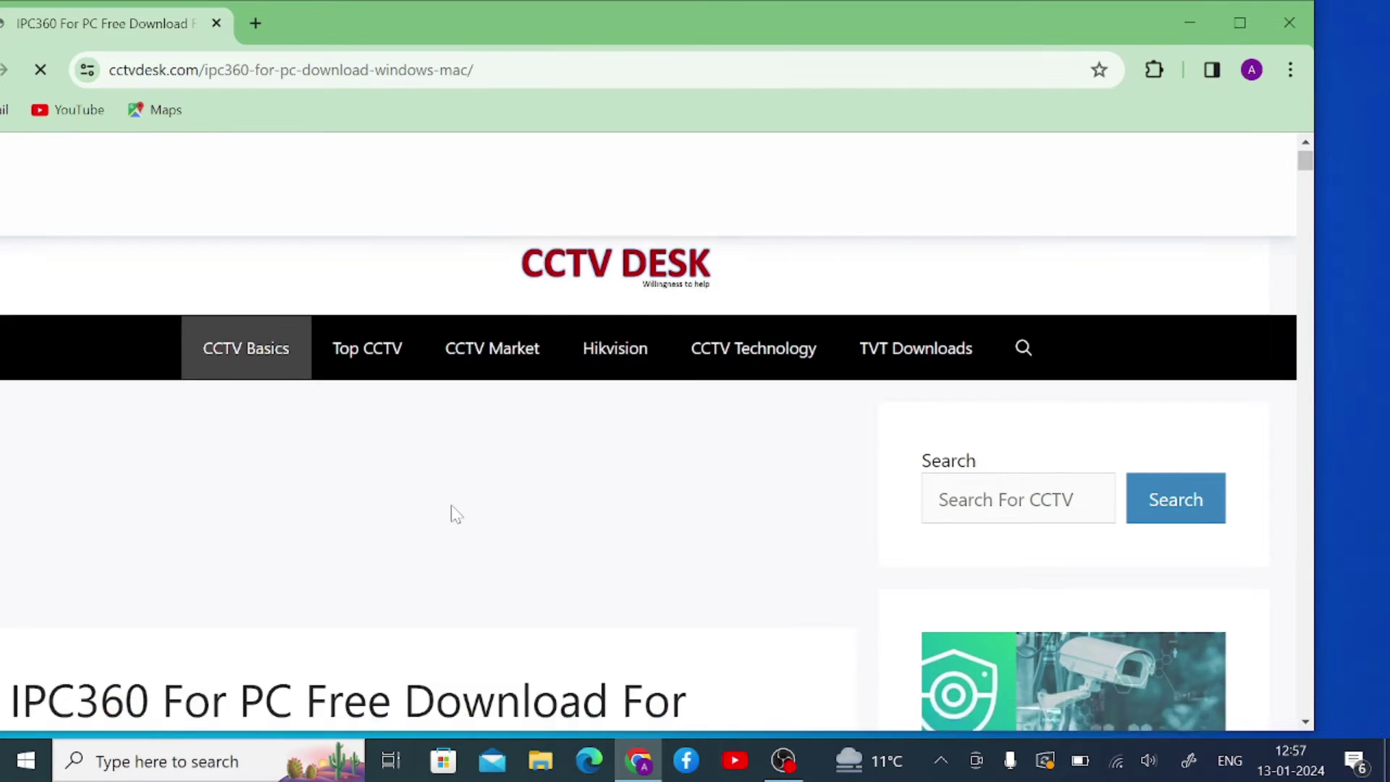
{"action": "scroll", "coordinate": [456, 514], "scroll_direction": "down", "scroll_amount": 3}
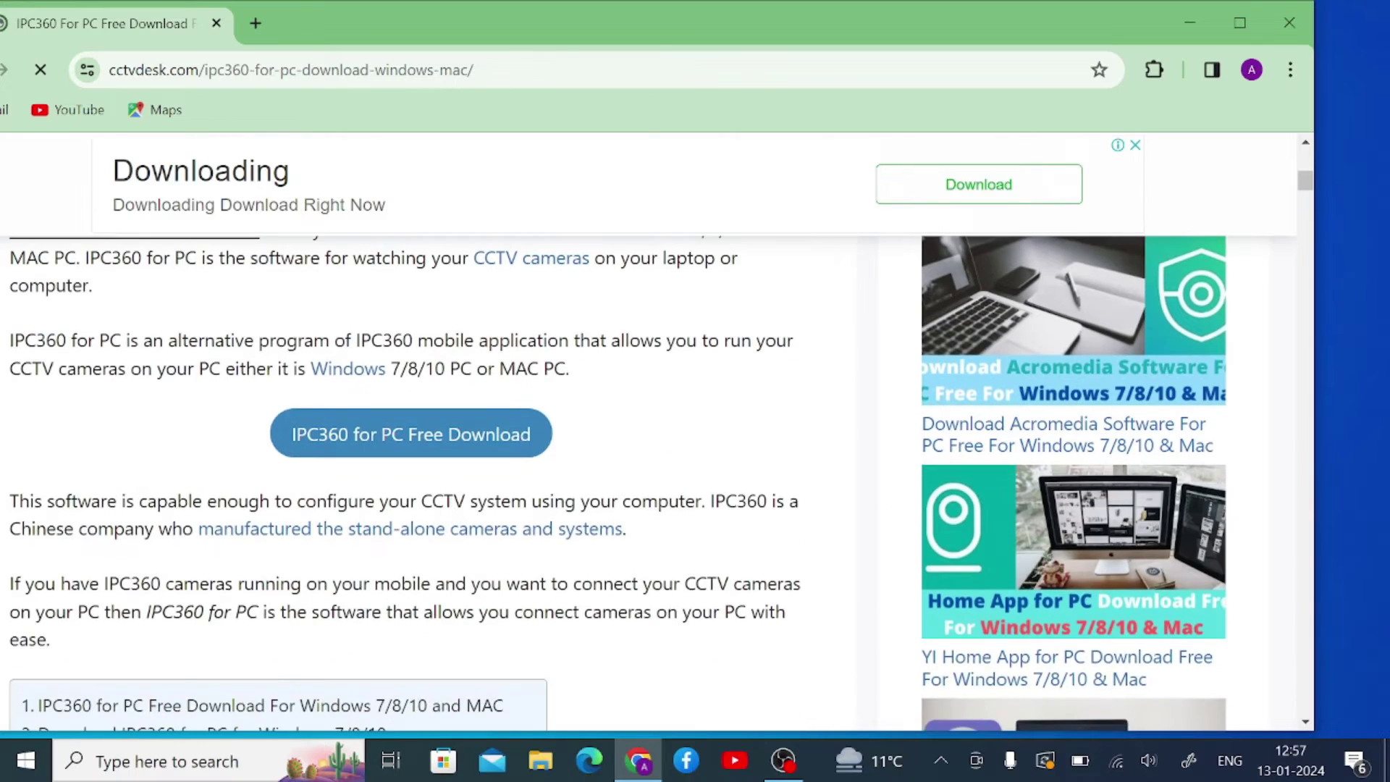
{"action": "scroll", "coordinate": [454, 513], "scroll_direction": "down", "scroll_amount": 5}
{"action": "scroll", "coordinate": [454, 512], "scroll_direction": "up", "scroll_amount": 5}
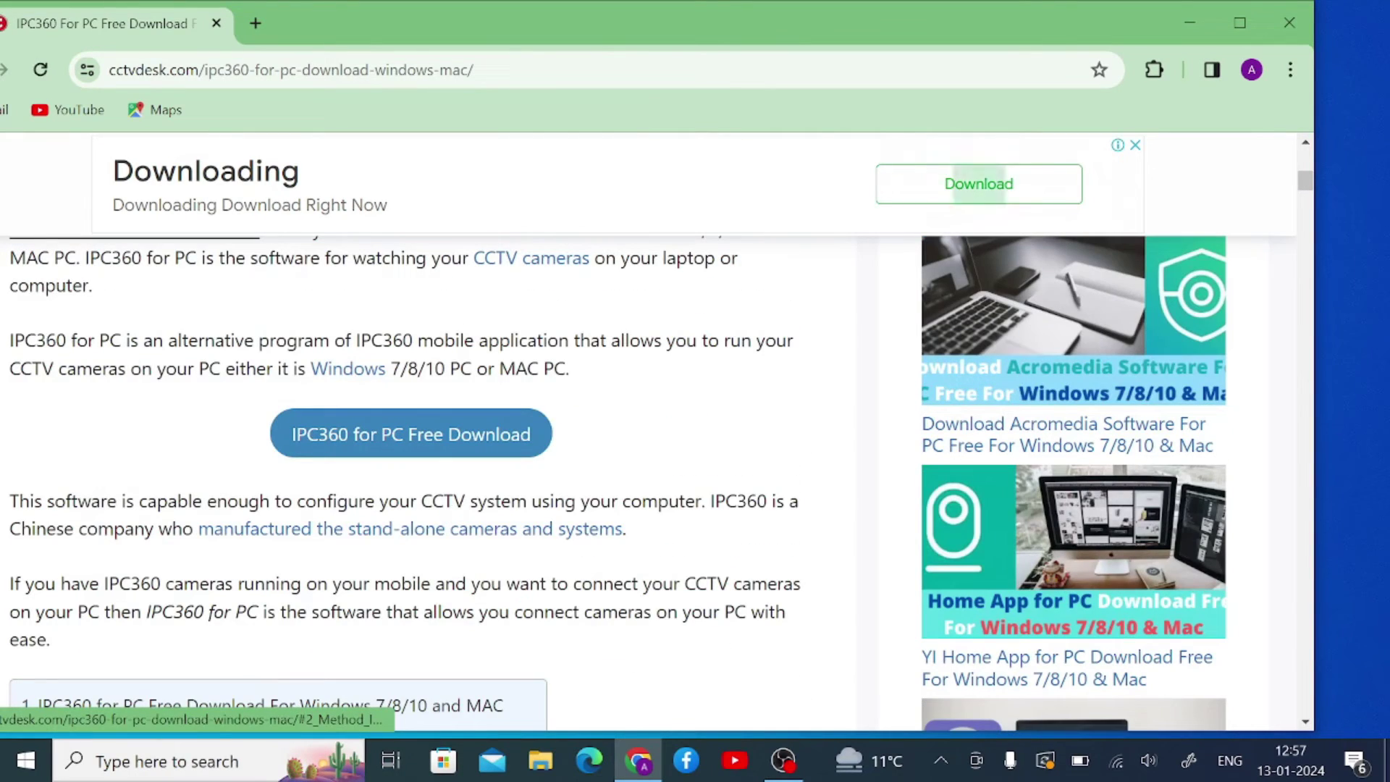
{"action": "scroll", "coordinate": [456, 467], "scroll_direction": "down", "scroll_amount": 5}
{"action": "scroll", "coordinate": [438, 505], "scroll_direction": "down", "scroll_amount": 15}
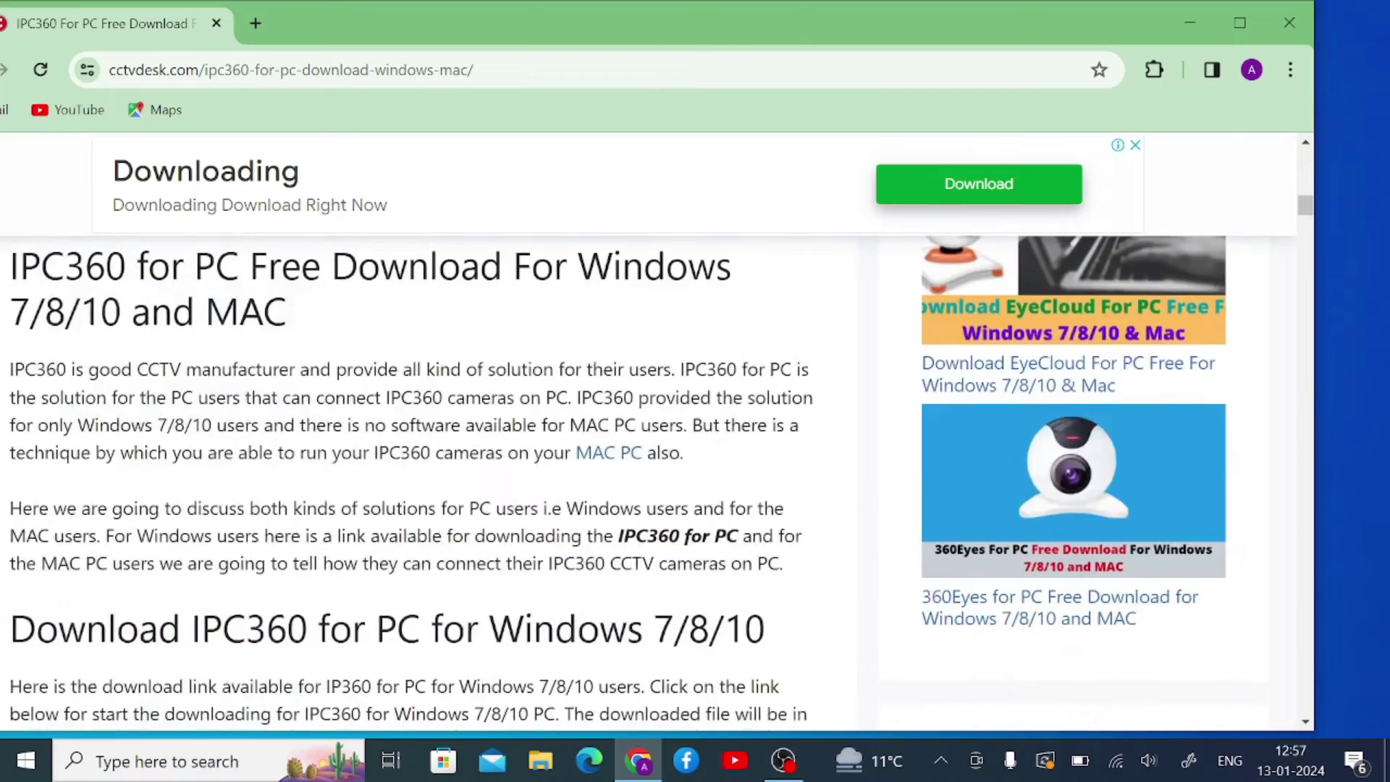
{"action": "scroll", "coordinate": [438, 505], "scroll_direction": "down", "scroll_amount": 20}
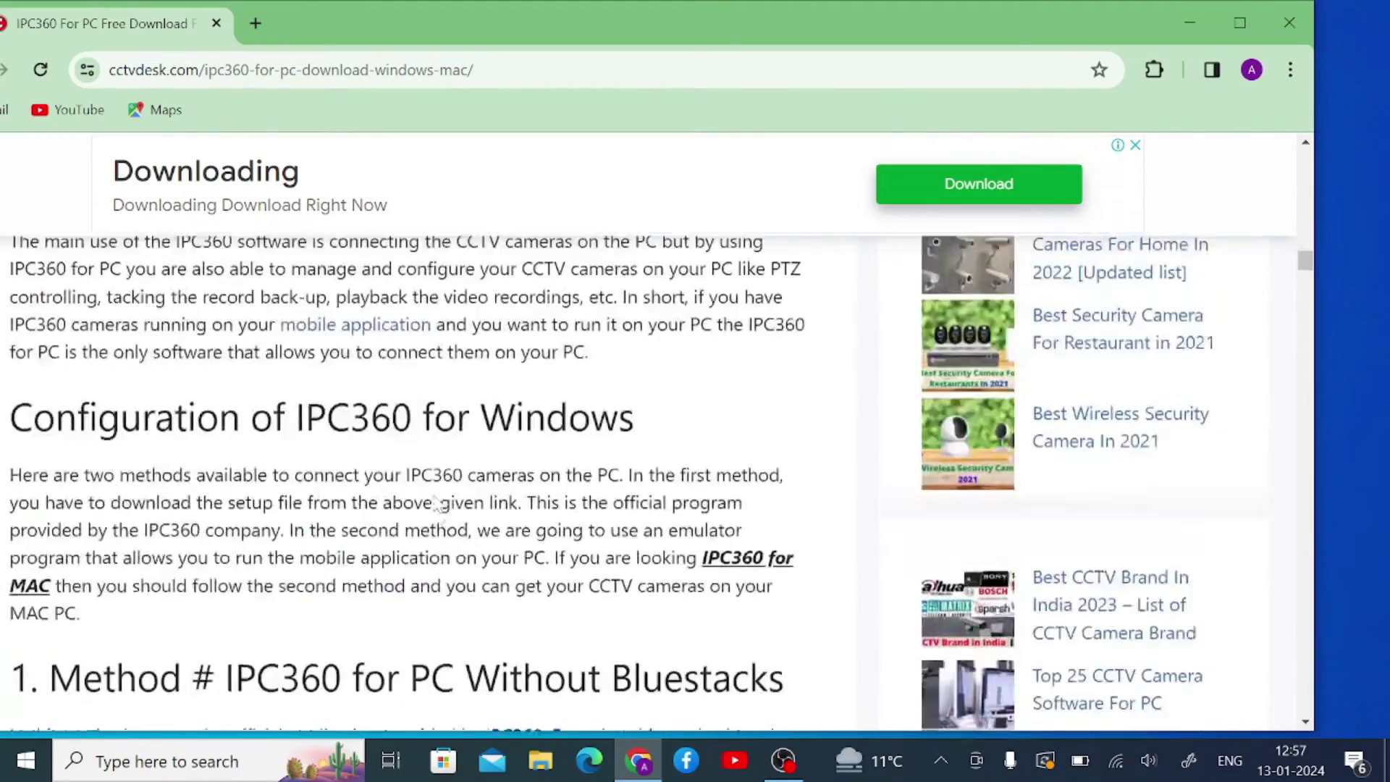
{"action": "scroll", "coordinate": [435, 498], "scroll_direction": "down", "scroll_amount": 20}
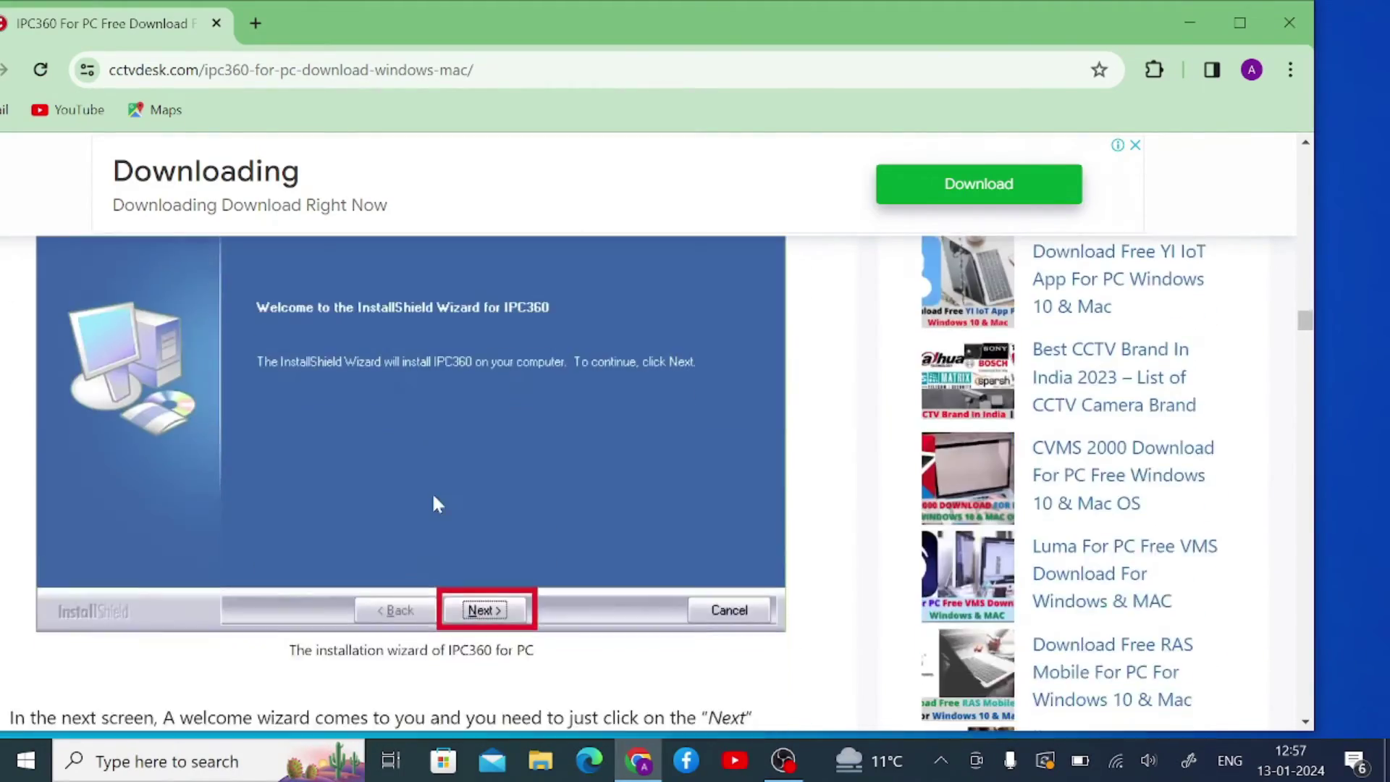
{"action": "scroll", "coordinate": [434, 499], "scroll_direction": "down", "scroll_amount": 15}
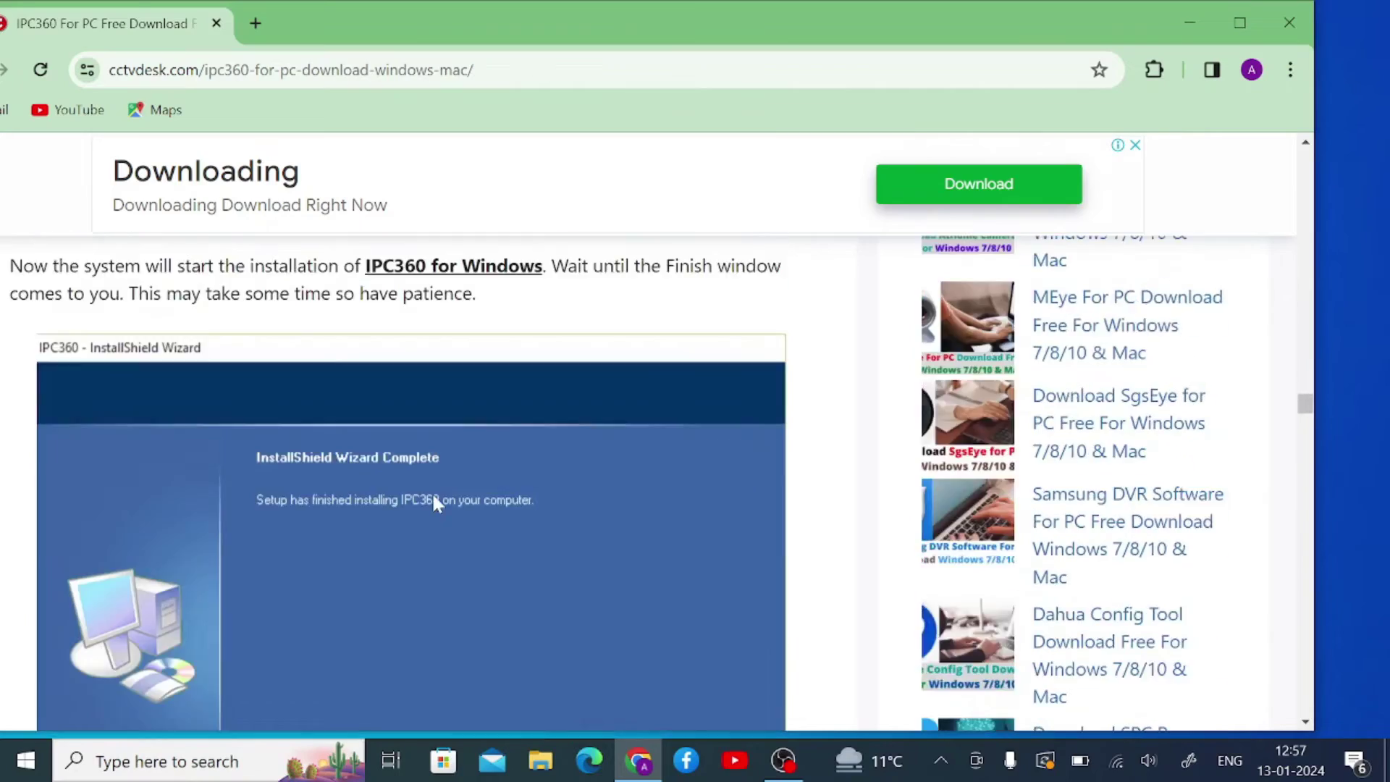
{"action": "scroll", "coordinate": [436, 505], "scroll_direction": "down", "scroll_amount": 18}
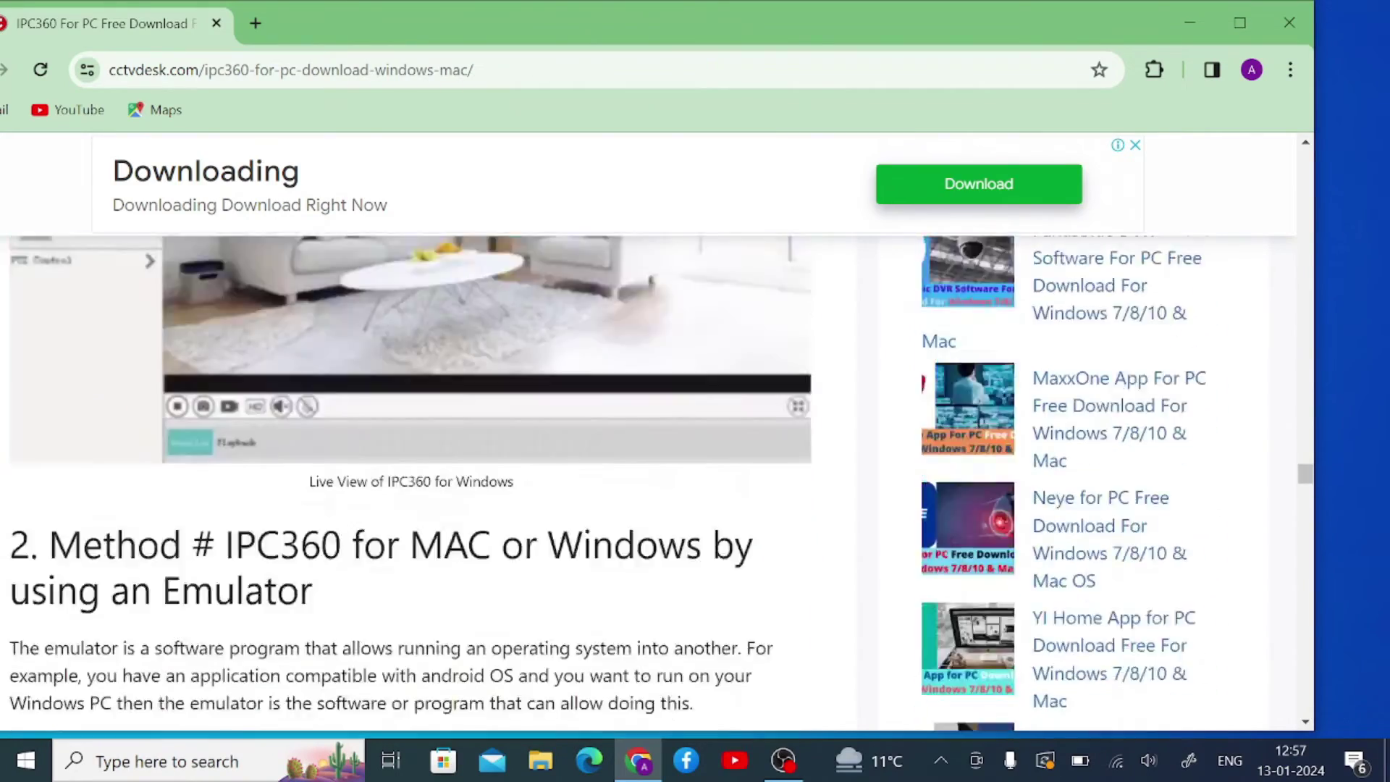
Return to the top of the article and start the IPC360 for PC free download
{"action": "scroll", "coordinate": [436, 505], "scroll_direction": "up", "scroll_amount": 5}
{"action": "scroll", "coordinate": [436, 505], "scroll_direction": "up", "scroll_amount": 20}
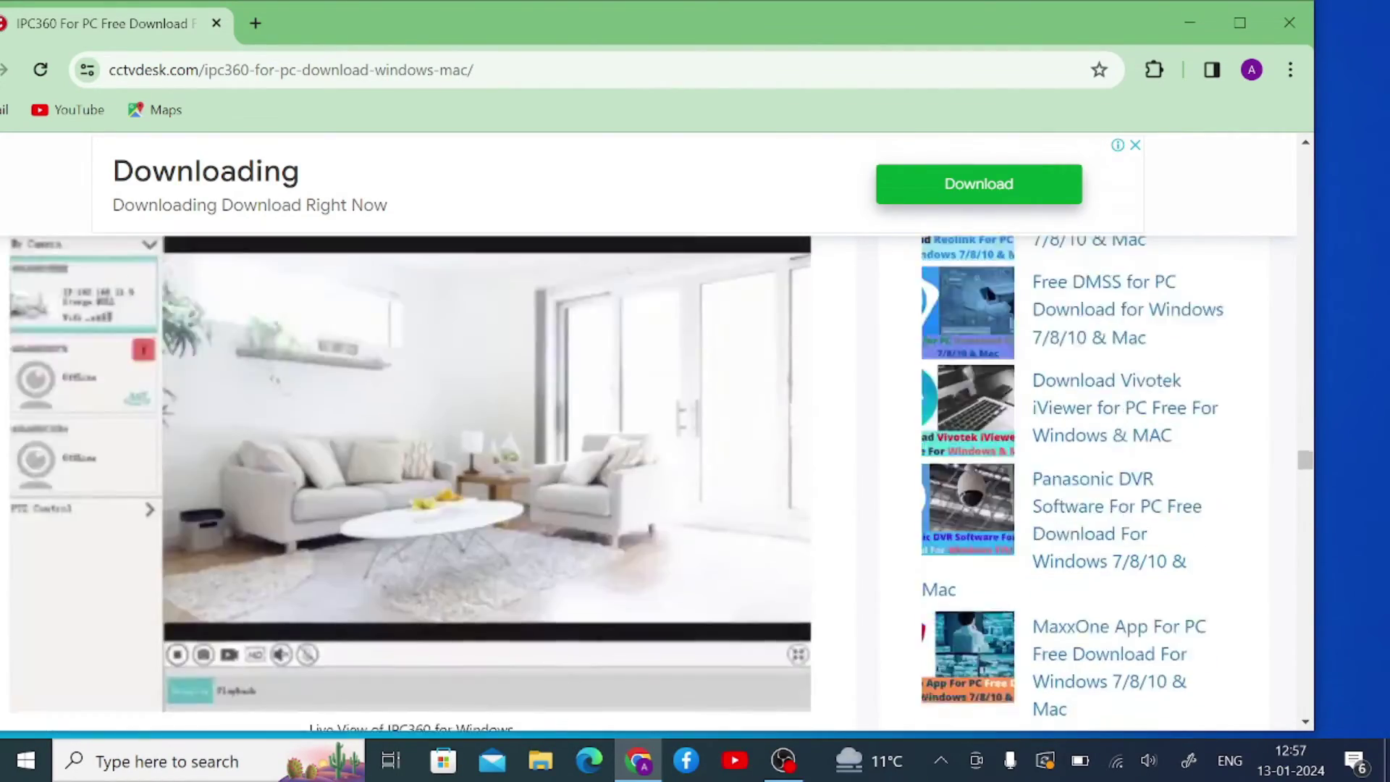
{"action": "scroll", "coordinate": [434, 485], "scroll_direction": "up", "scroll_amount": 20}
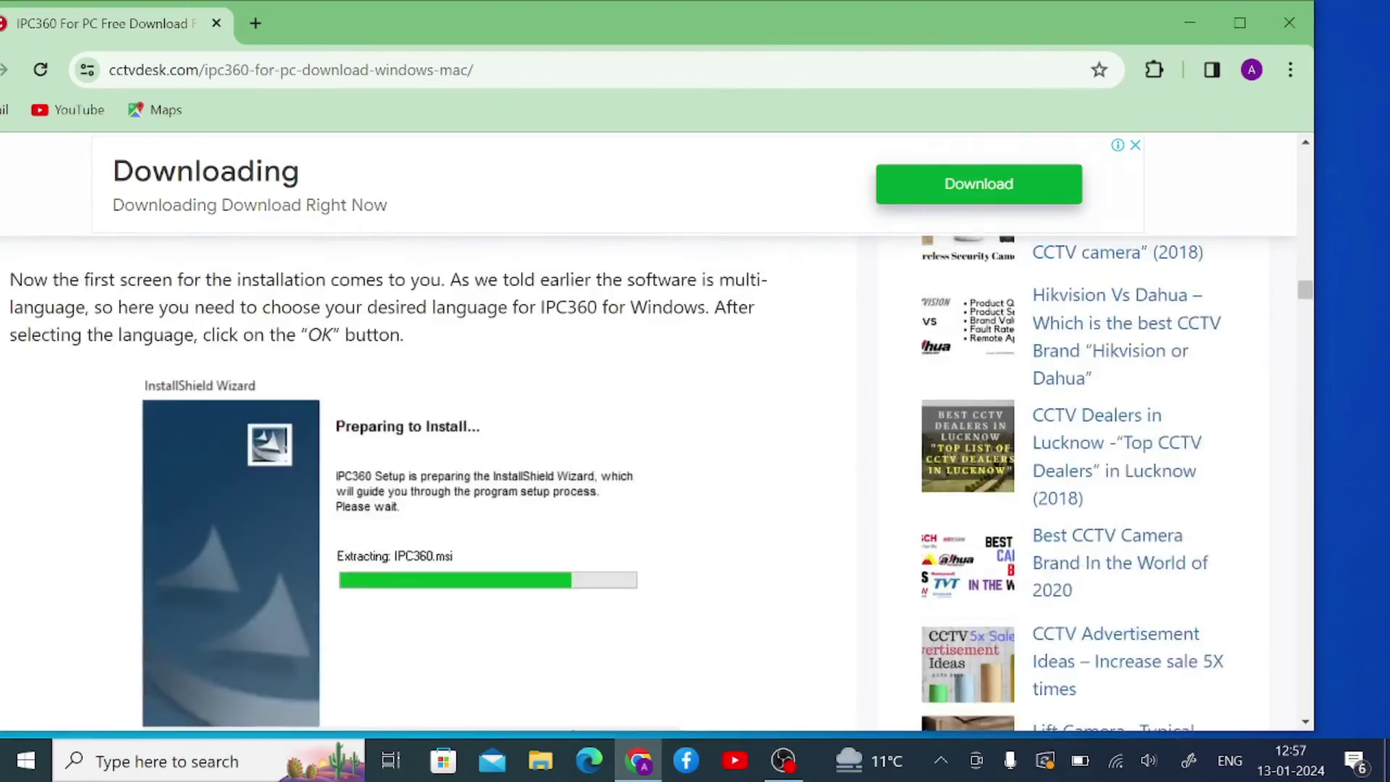
{"action": "scroll", "coordinate": [438, 505], "scroll_direction": "up", "scroll_amount": 8}
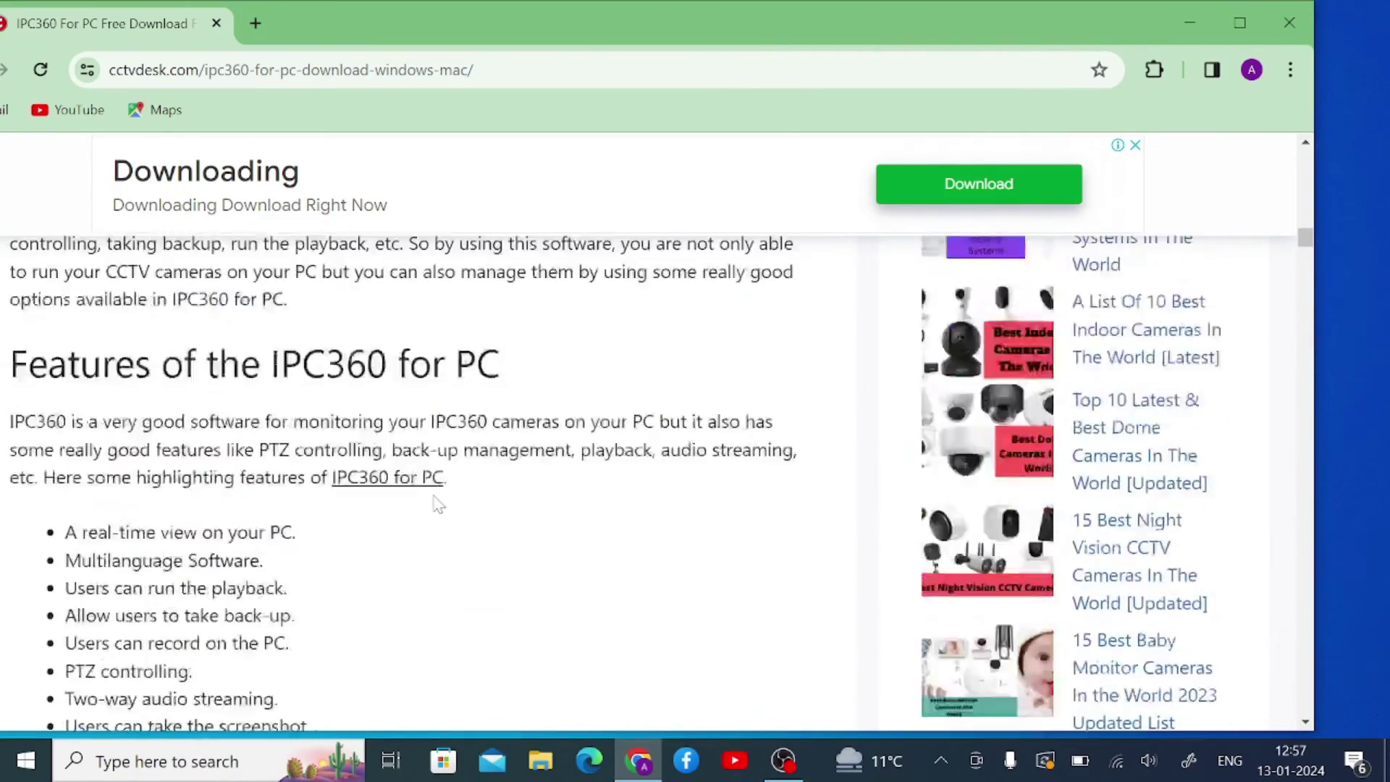
{"action": "scroll", "coordinate": [437, 505], "scroll_direction": "up", "scroll_amount": 12}
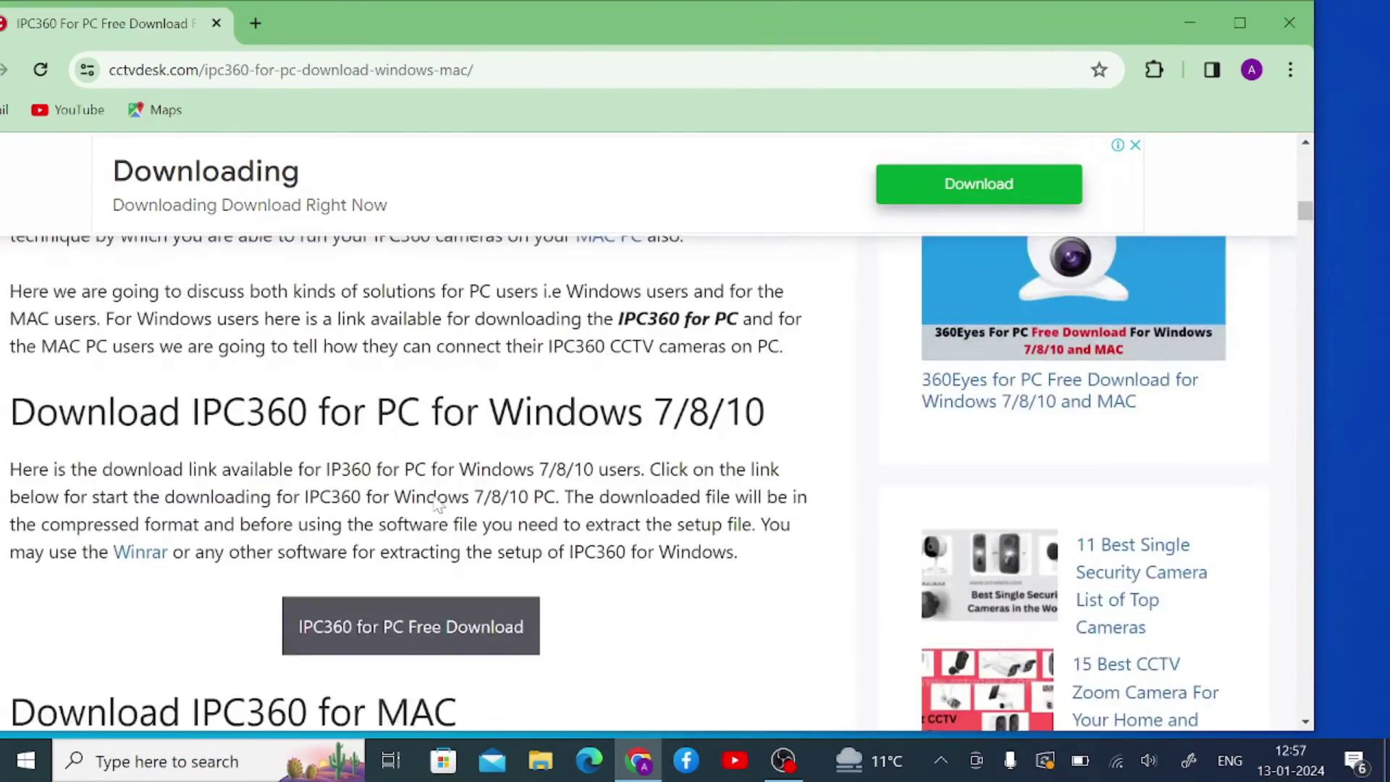
{"action": "scroll", "coordinate": [438, 504], "scroll_direction": "down", "scroll_amount": 6}
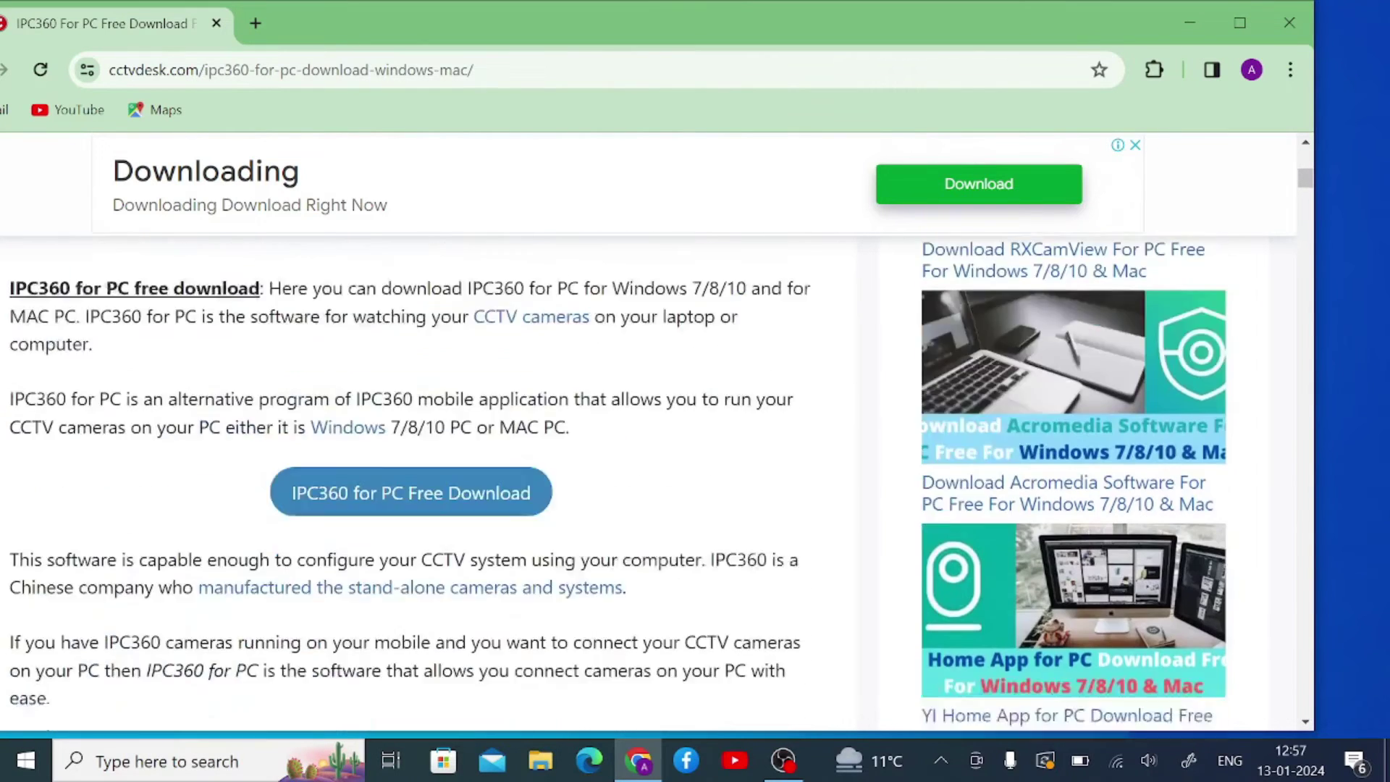
{"action": "scroll", "coordinate": [438, 505], "scroll_direction": "up", "scroll_amount": 1}
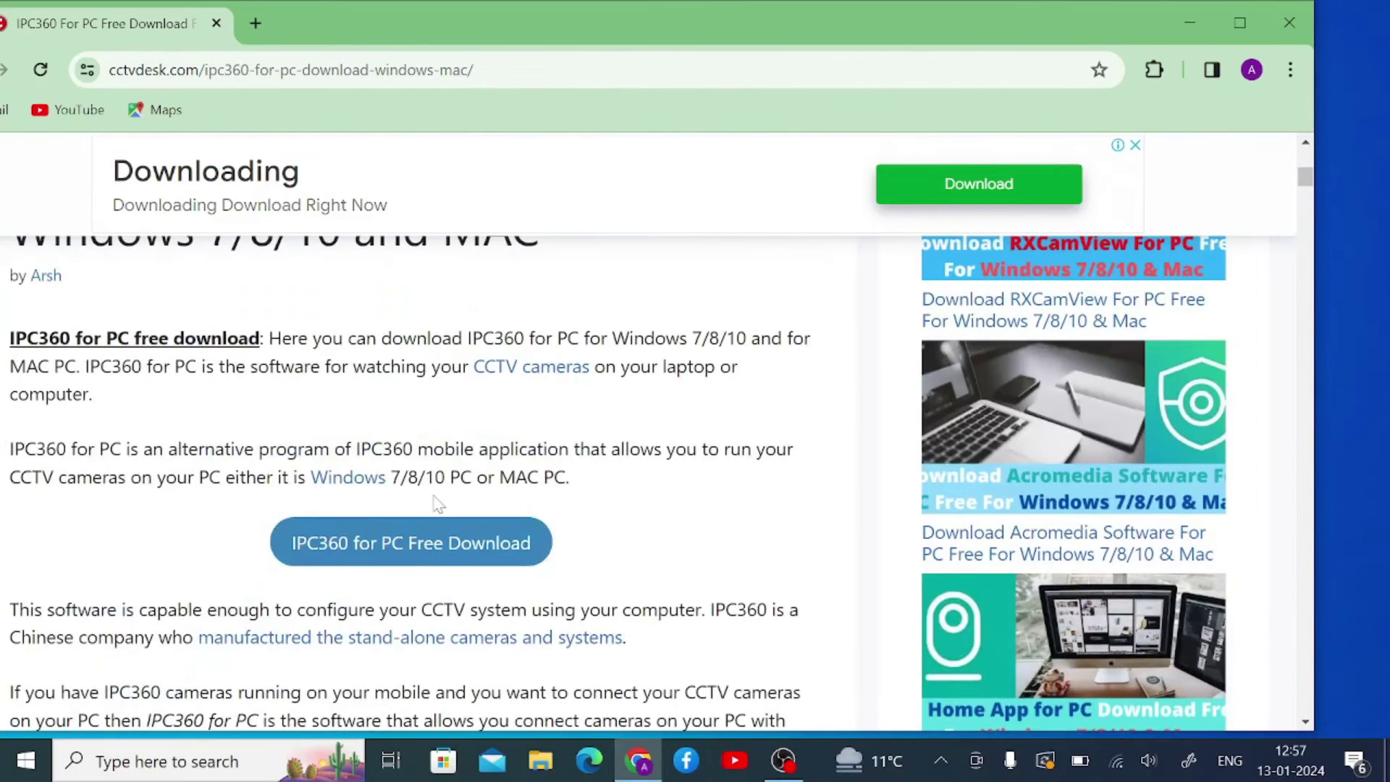
{"action": "left_click", "coordinate": [402, 545]}
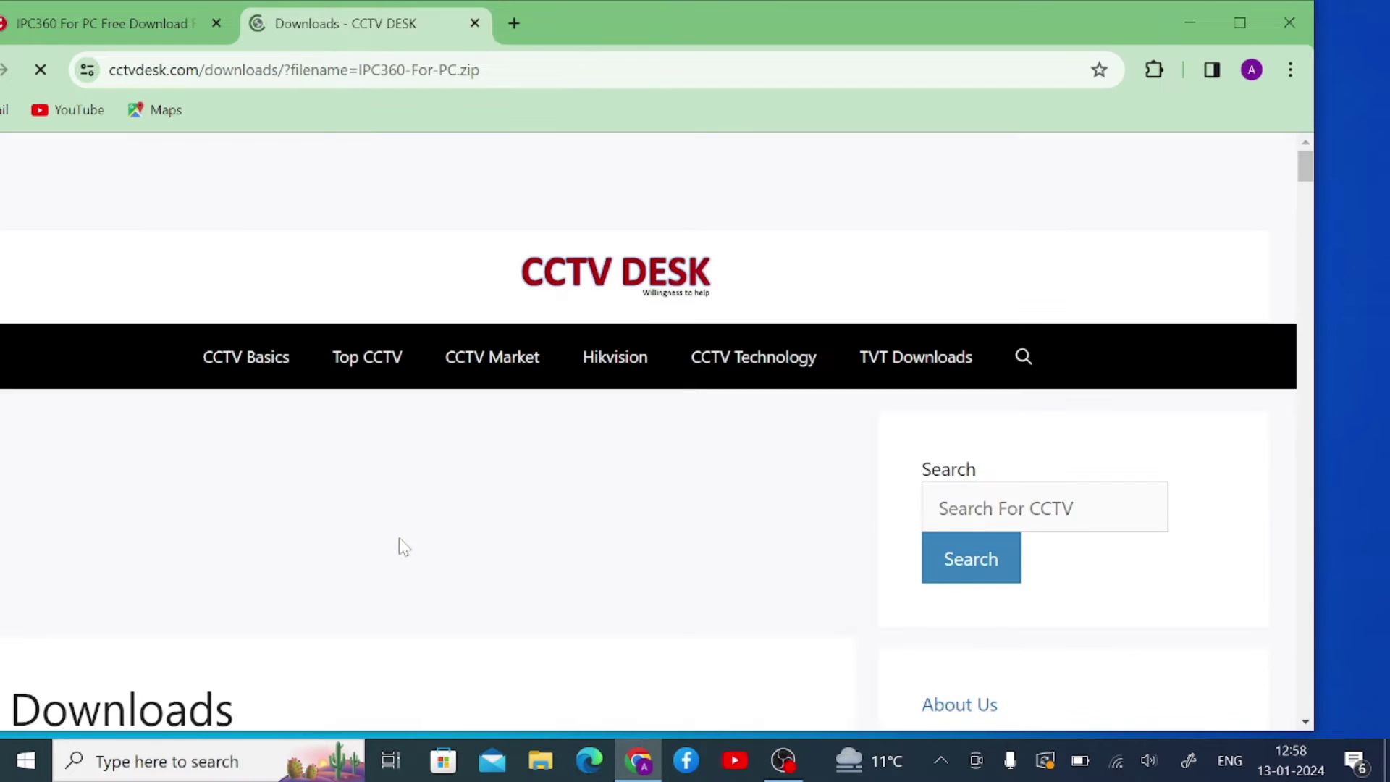
Download IPC360-For-PC.zip (50.4 MB), dismissing the ad, and show it in its folder
{"action": "scroll", "coordinate": [405, 549], "scroll_direction": "down", "scroll_amount": 3}
{"action": "scroll", "coordinate": [406, 550], "scroll_direction": "down", "scroll_amount": 3}
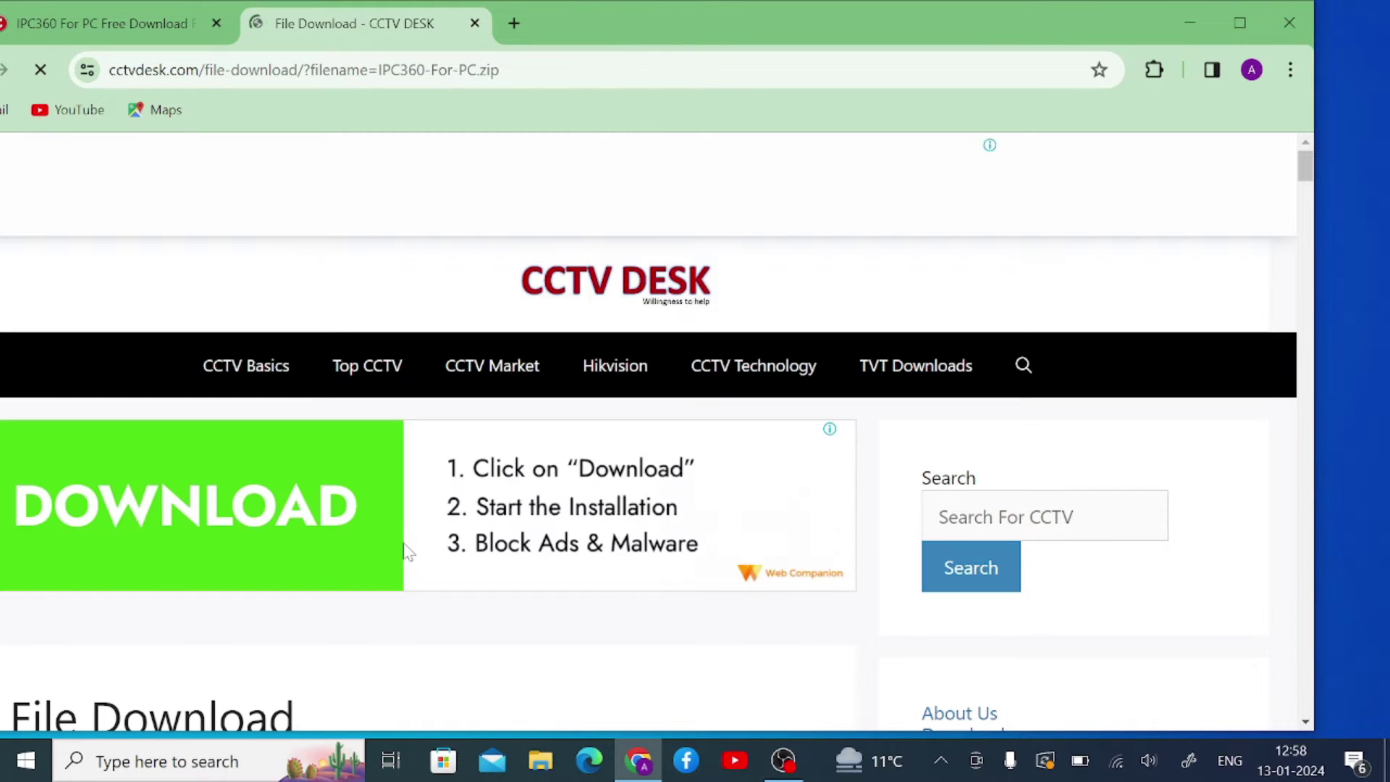
{"action": "scroll", "coordinate": [409, 552], "scroll_direction": "down", "scroll_amount": 5}
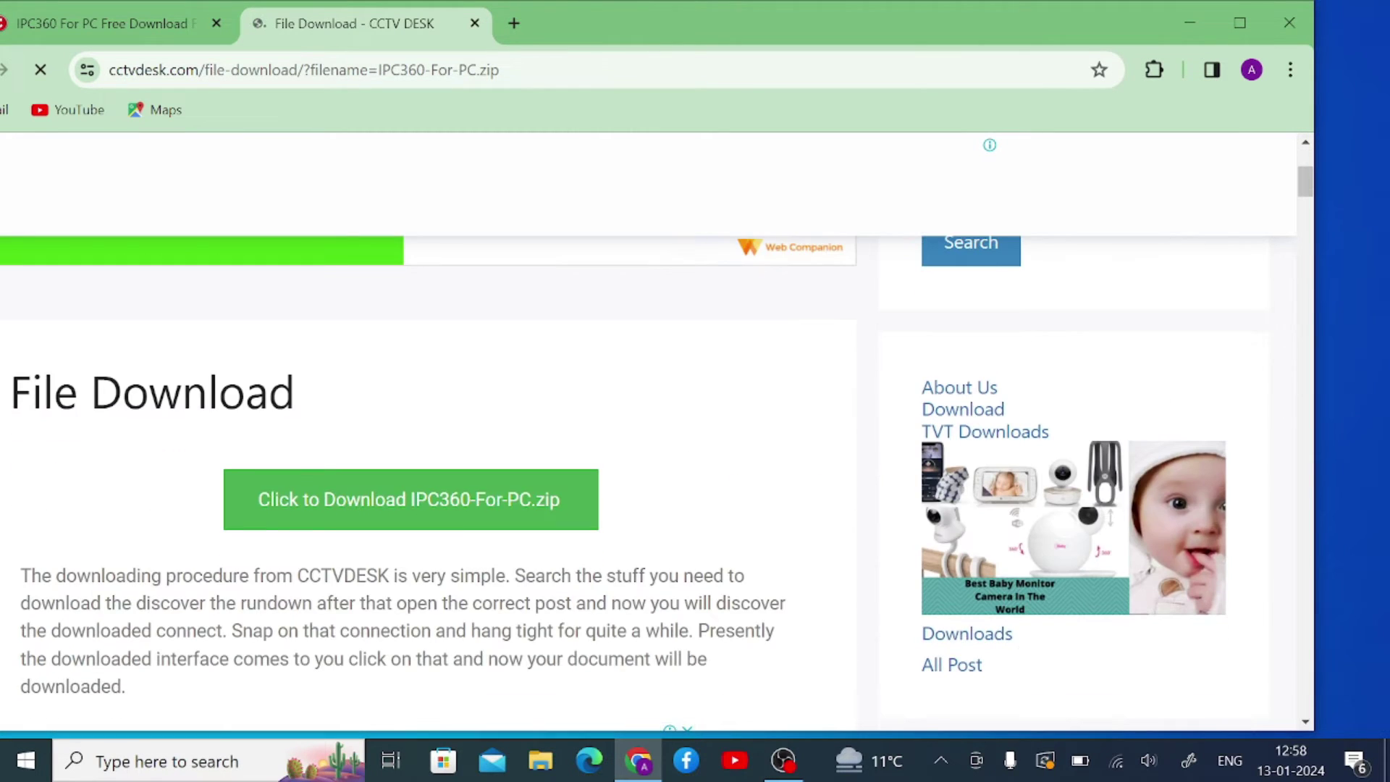
{"action": "left_click", "coordinate": [370, 507]}
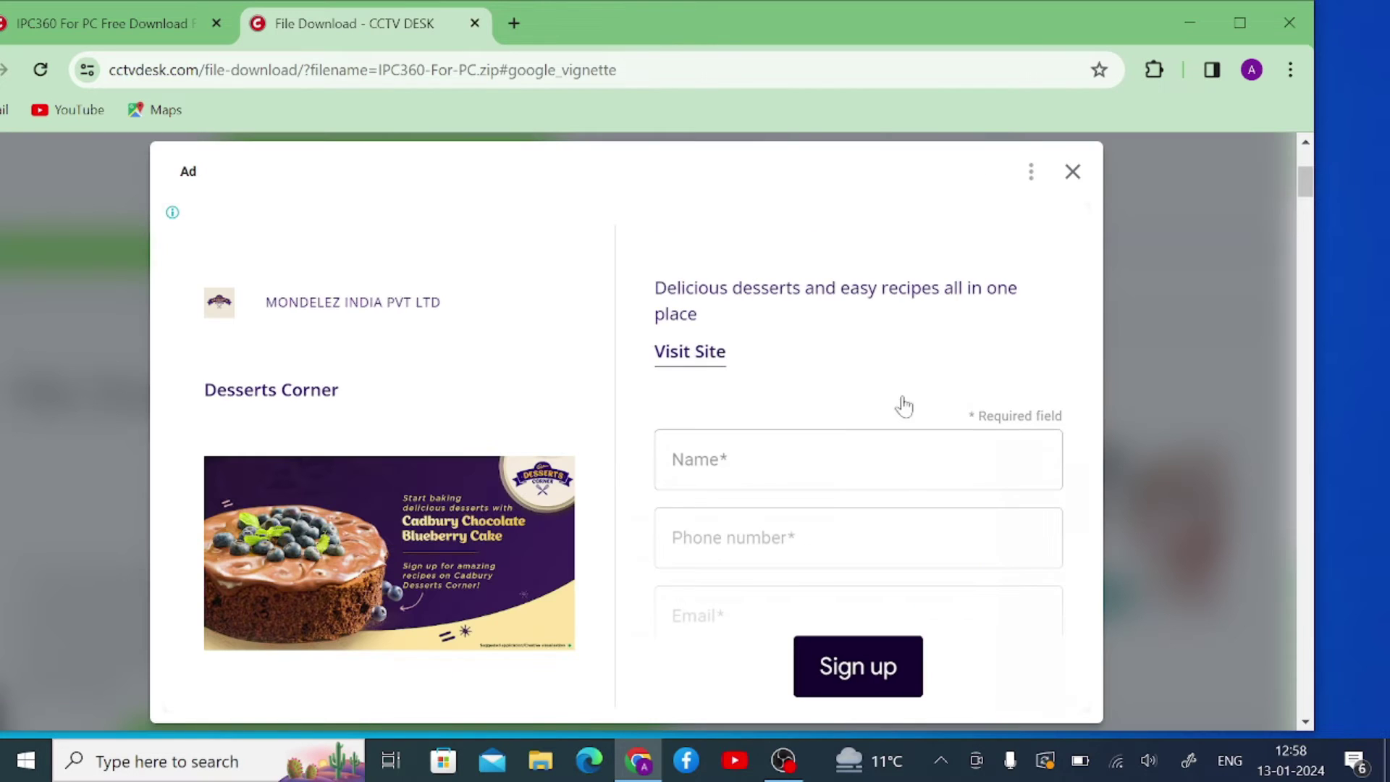
{"action": "left_click", "coordinate": [1072, 174]}
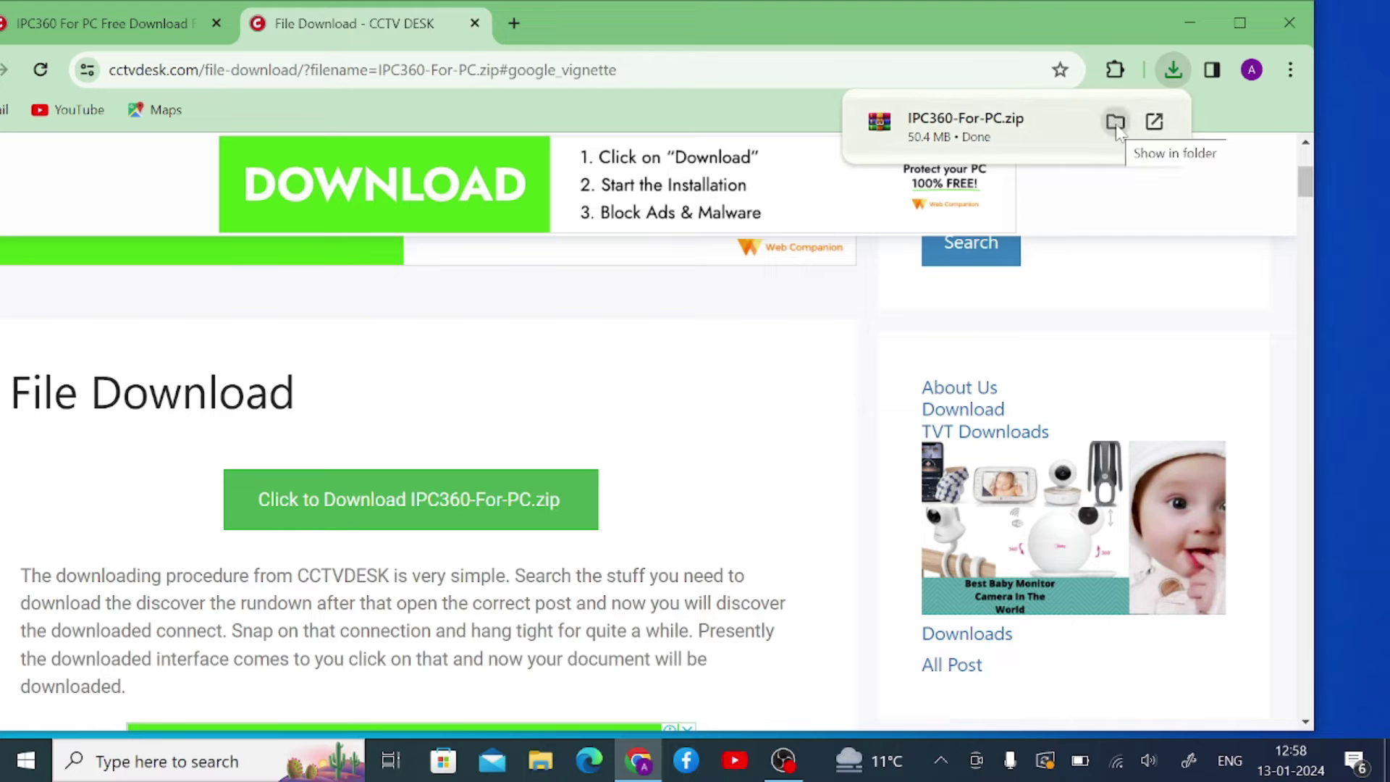
{"action": "left_click", "coordinate": [1116, 122]}
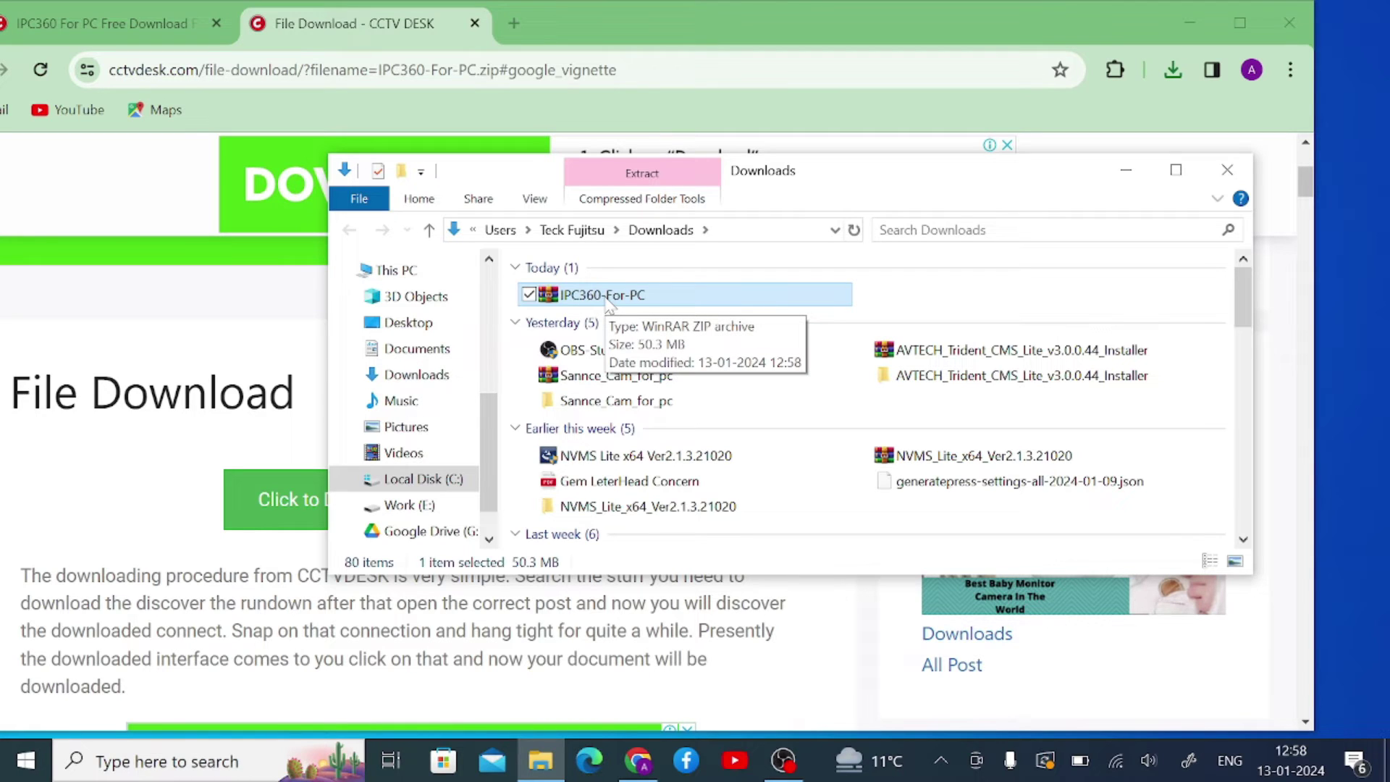
Extract the zip into an IPC360-For-PC folder and open that folder
{"action": "right_click", "coordinate": [606, 302]}
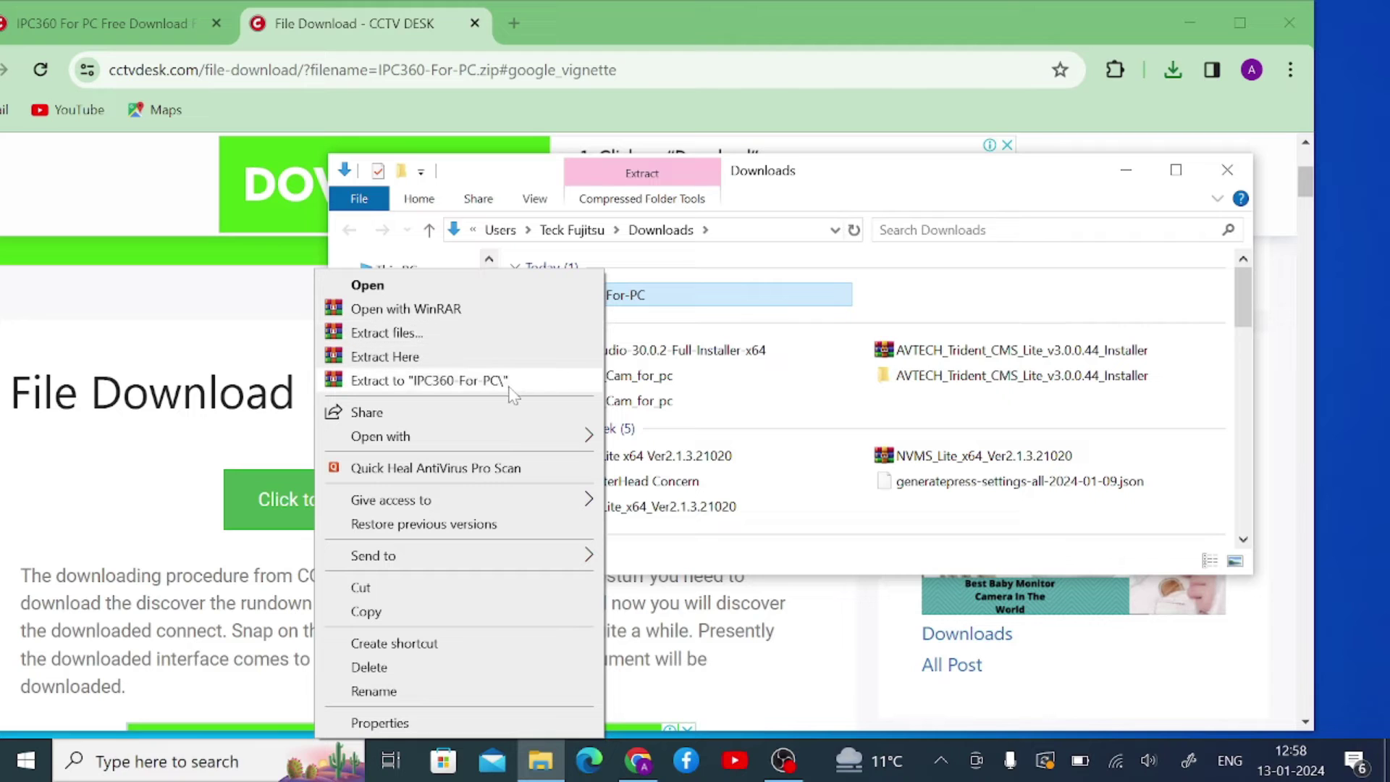
{"action": "left_click", "coordinate": [507, 382]}
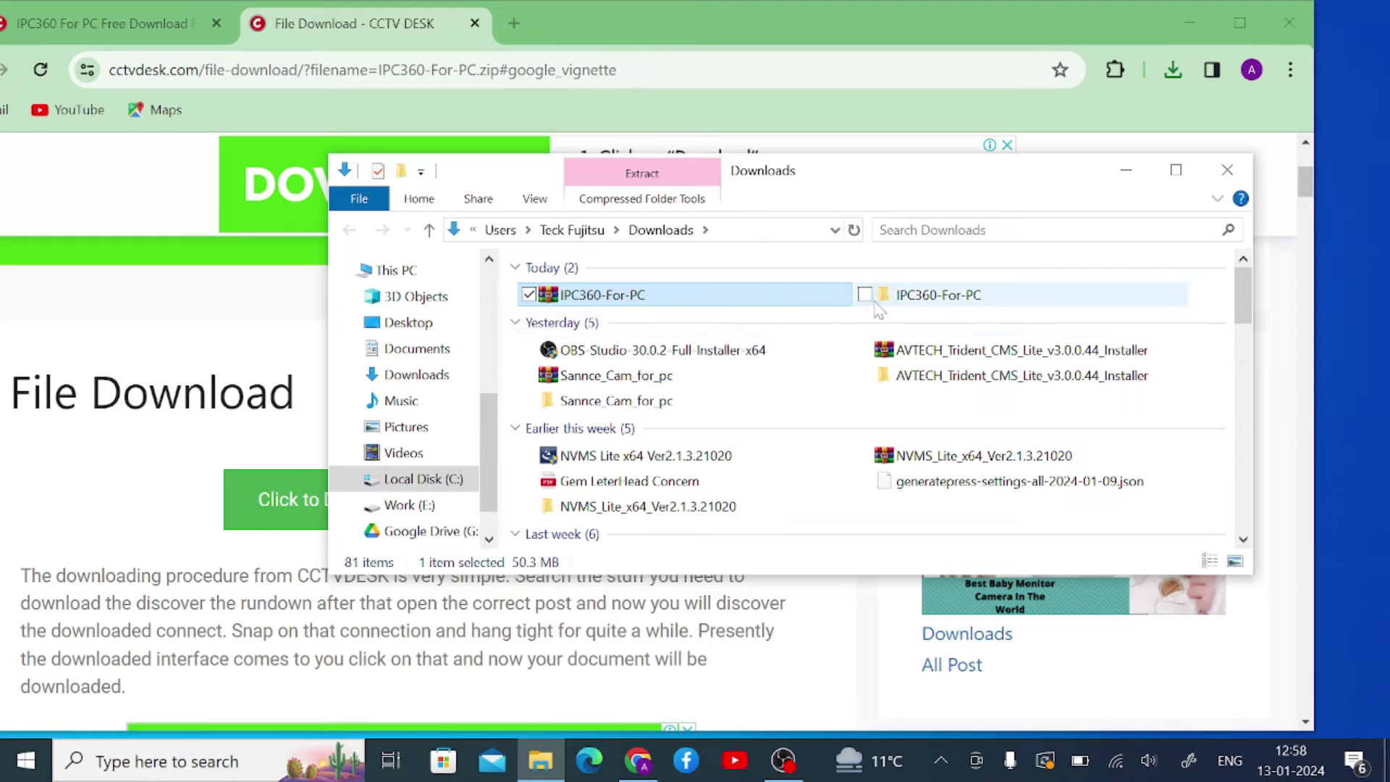
{"action": "double_click", "coordinate": [934, 298]}
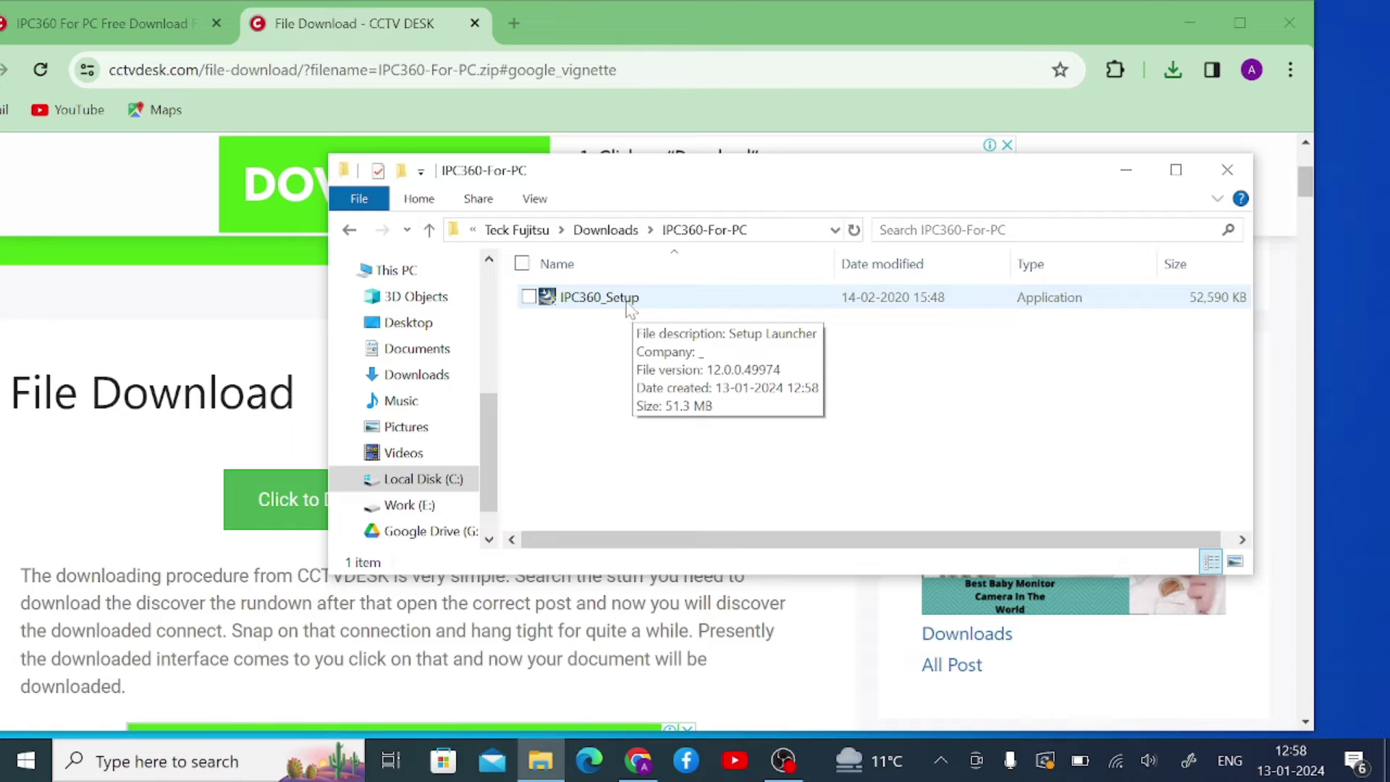
Run IPC360_Setup as administrator with English (United States) as the setup language
{"action": "right_click", "coordinate": [629, 309]}
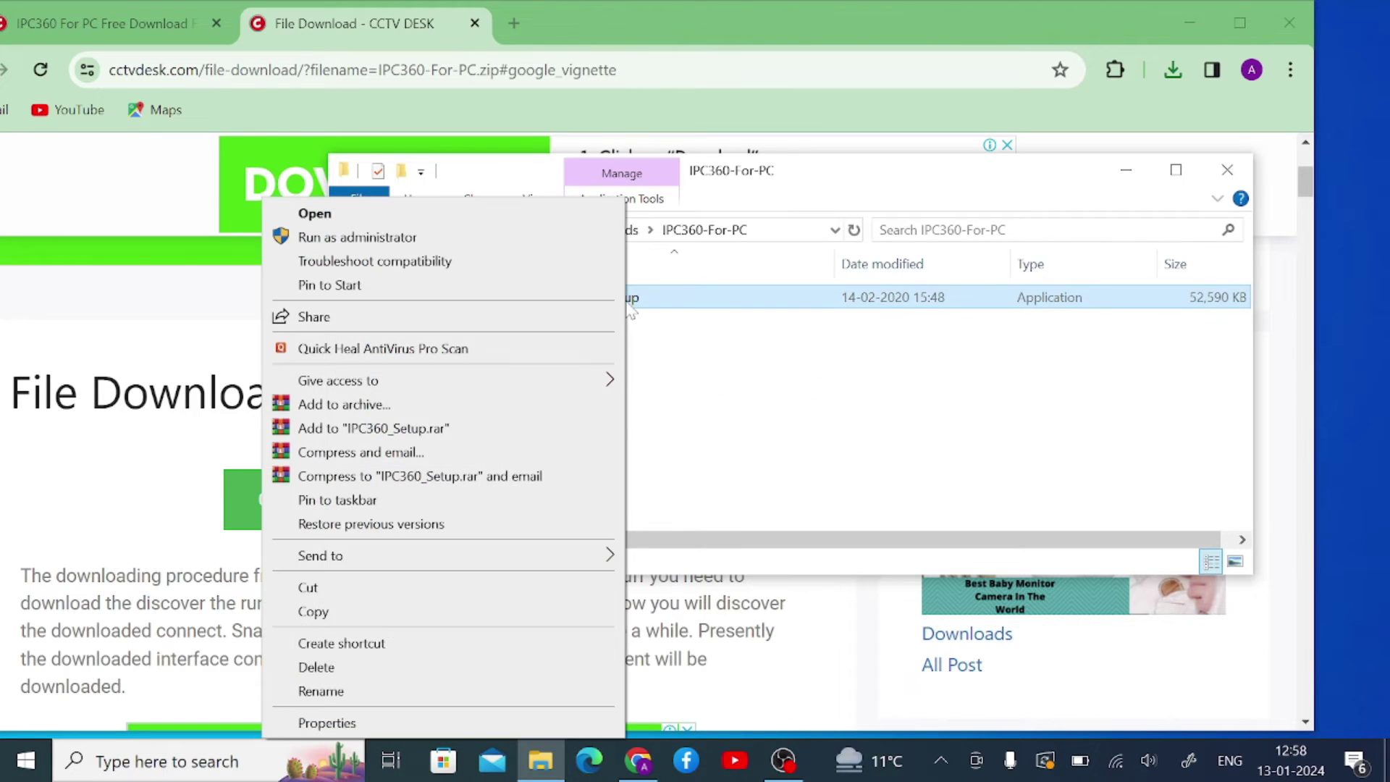
{"action": "left_click", "coordinate": [427, 238]}
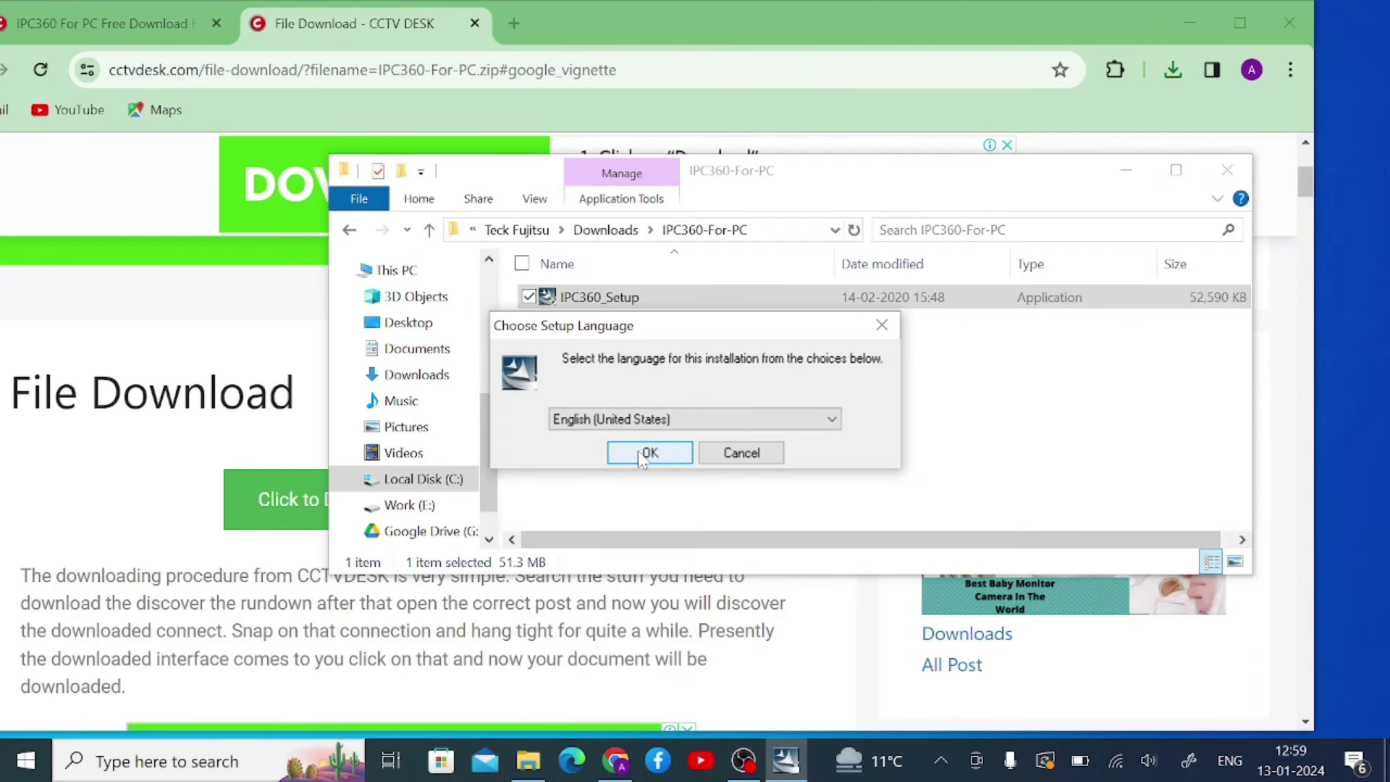
{"action": "left_click", "coordinate": [645, 454]}
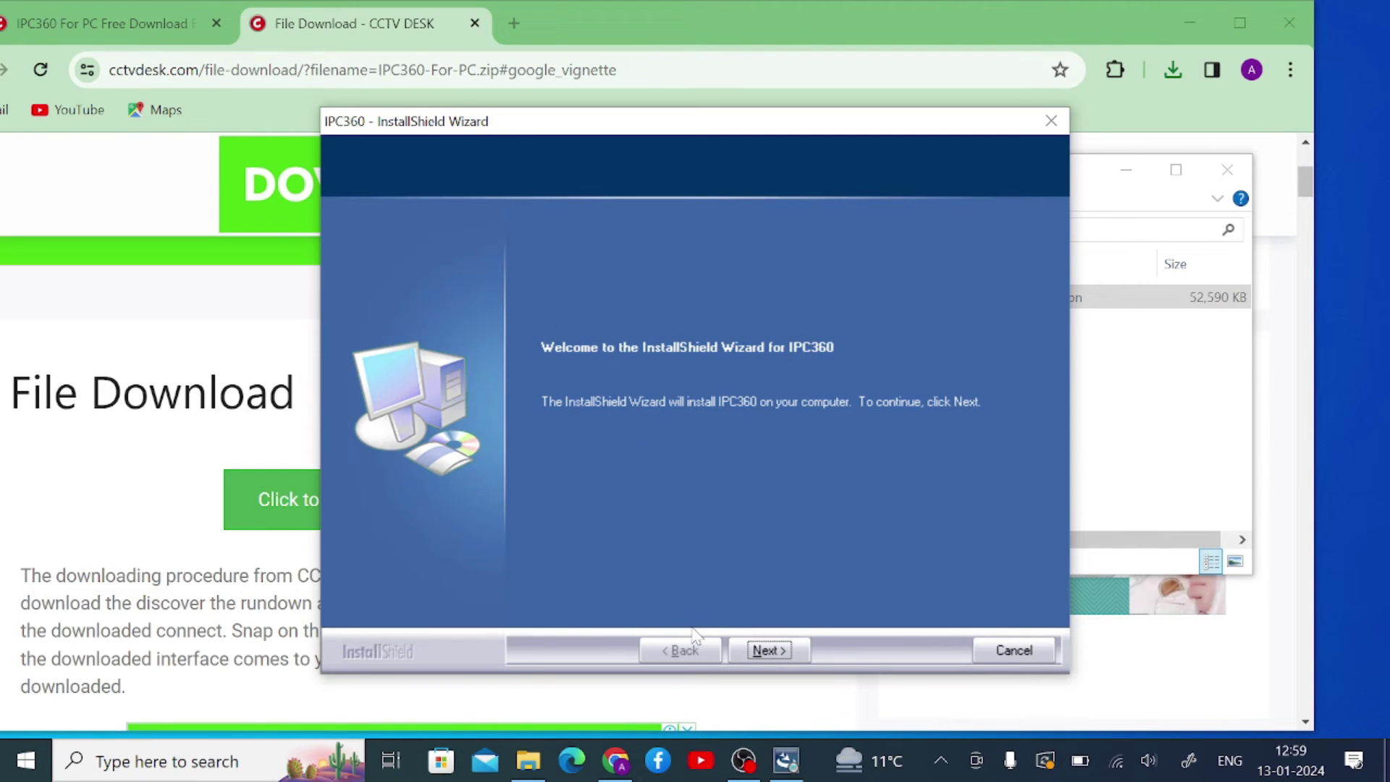
Install IPC360 to the default C:\Program Files (x86)\IPC360\ folder and finish the wizard
{"action": "left_click", "coordinate": [760, 653]}
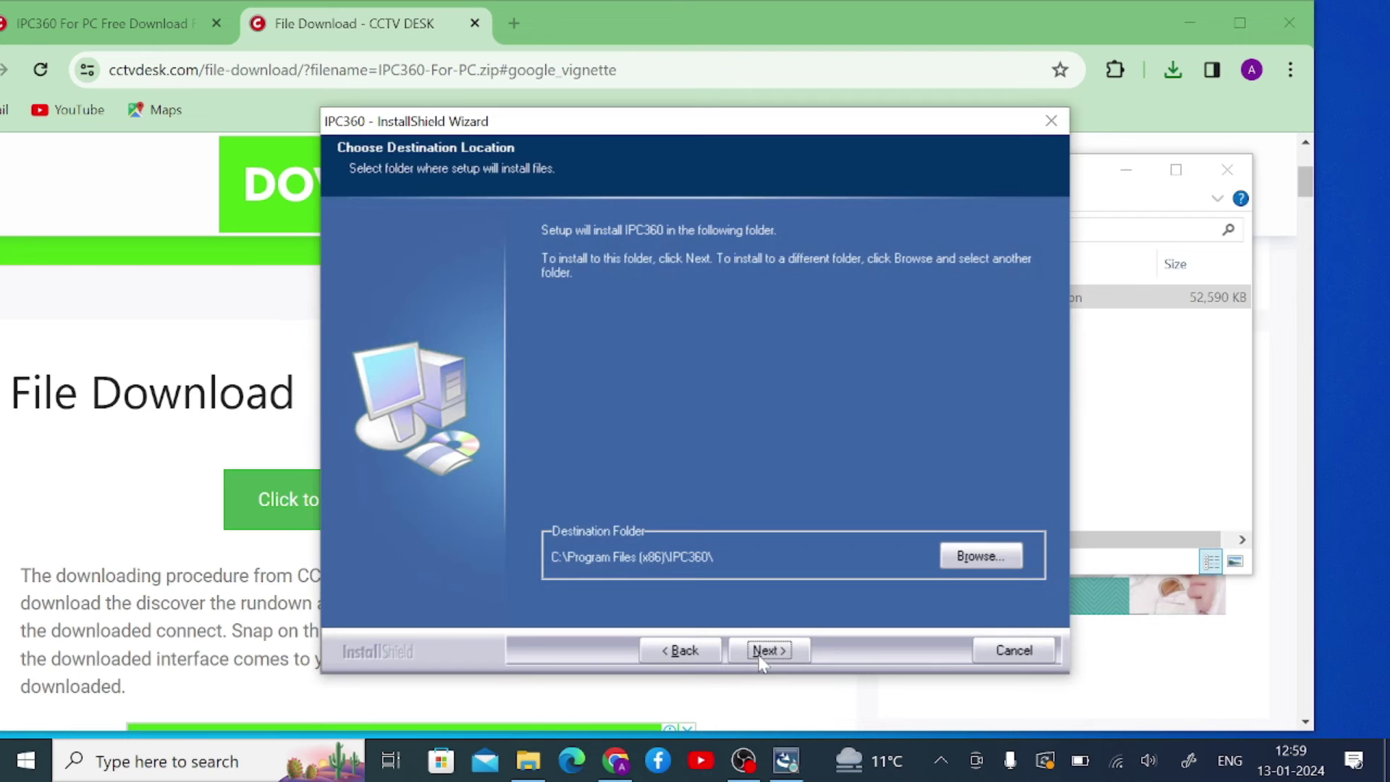
{"action": "left_click", "coordinate": [762, 650]}
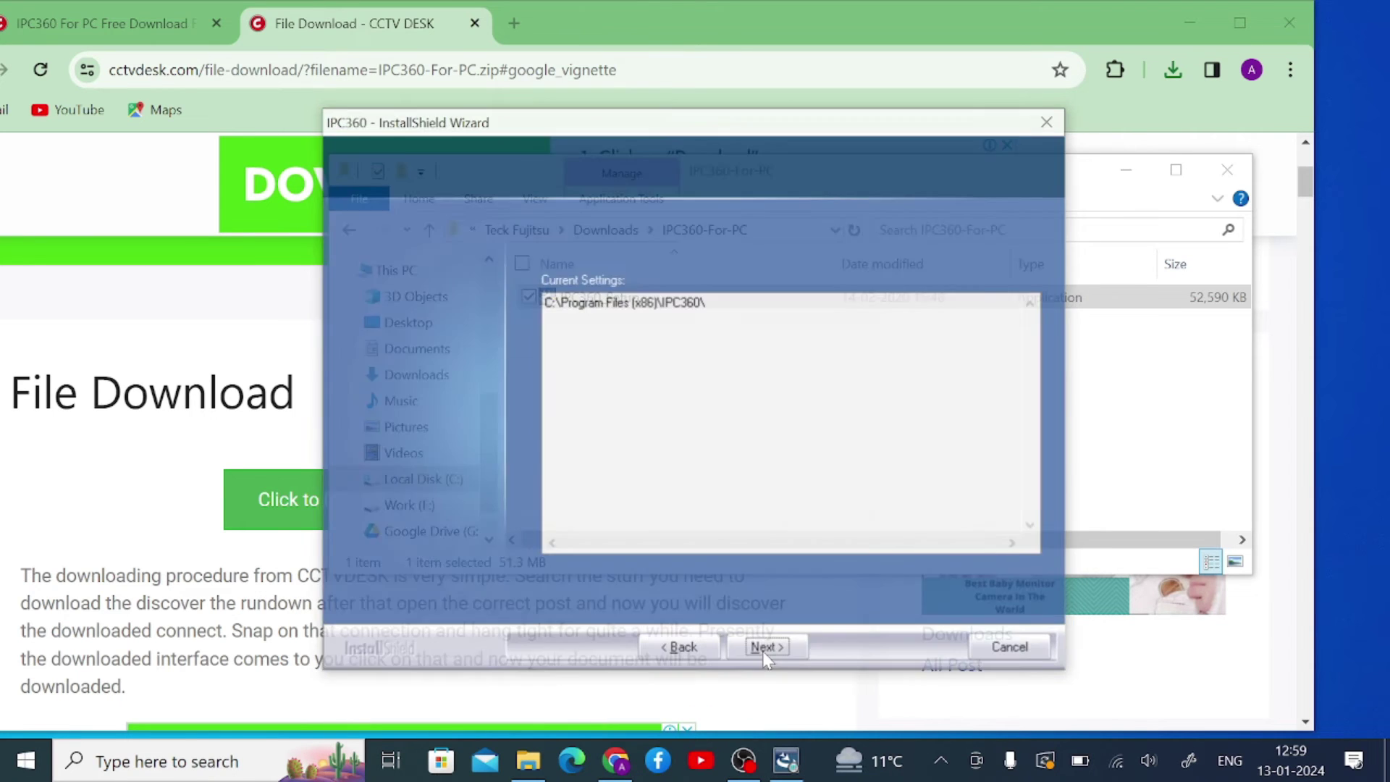
{"action": "left_click", "coordinate": [762, 650]}
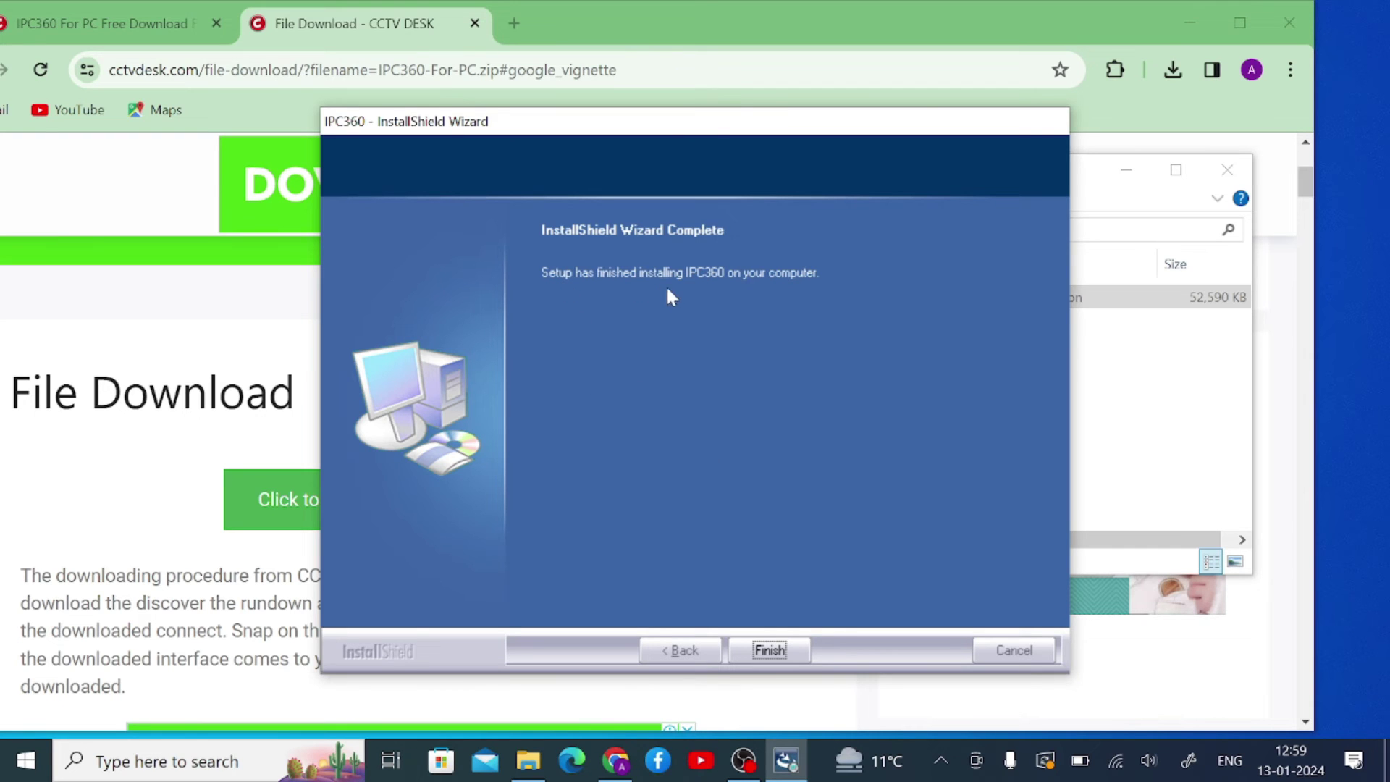
{"action": "left_click", "coordinate": [769, 650]}
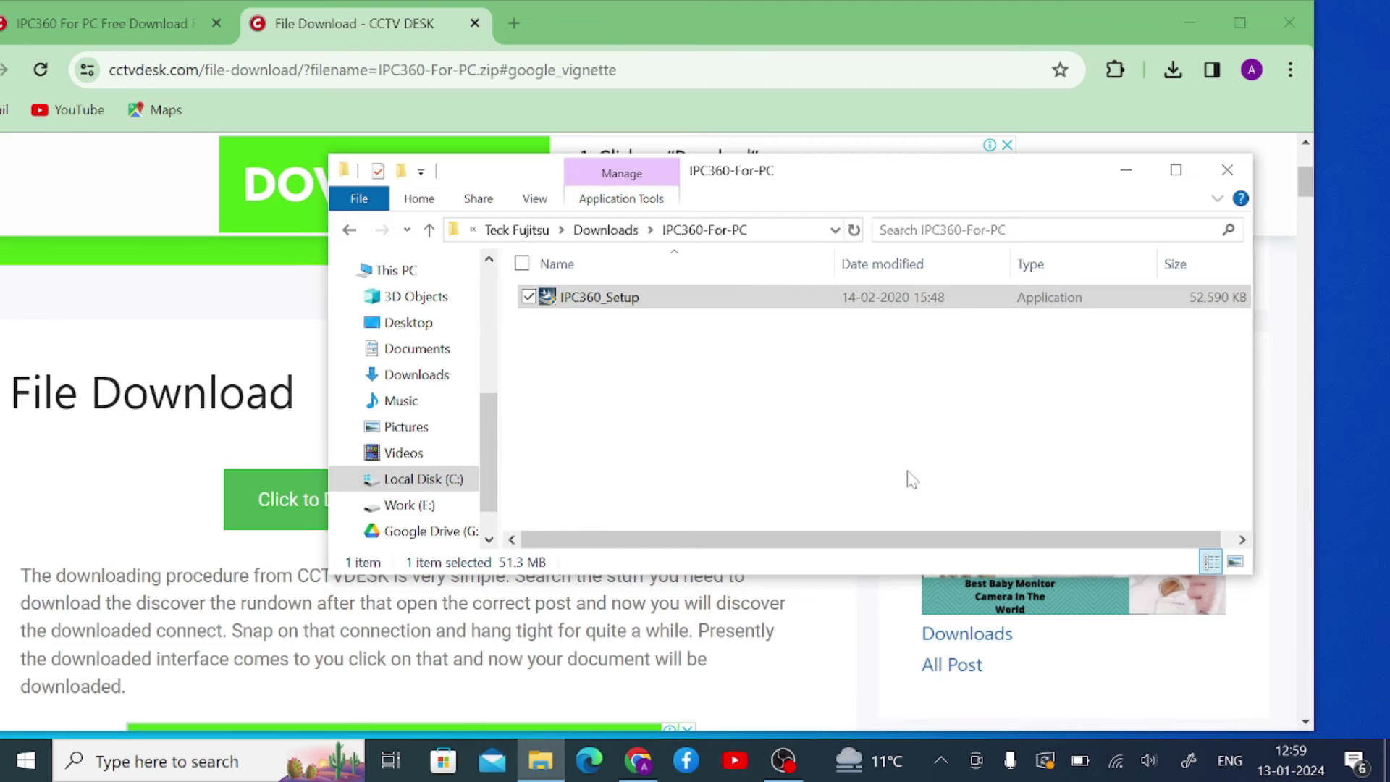
{"action": "left_click", "coordinate": [1124, 171]}
Minimize Chrome and launch IPC360 from its desktop shortcut
{"action": "left_click", "coordinate": [1176, 26]}
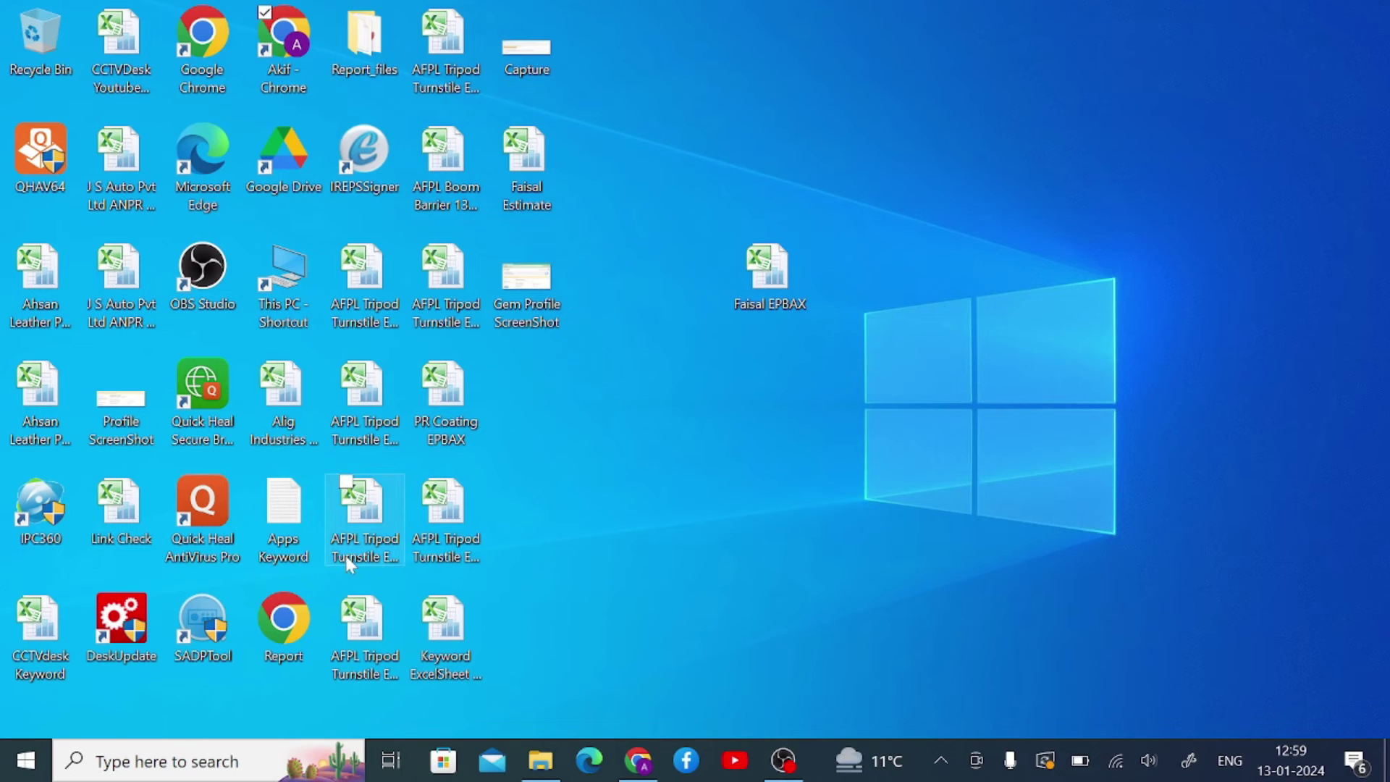
{"action": "left_click", "coordinate": [34, 517]}
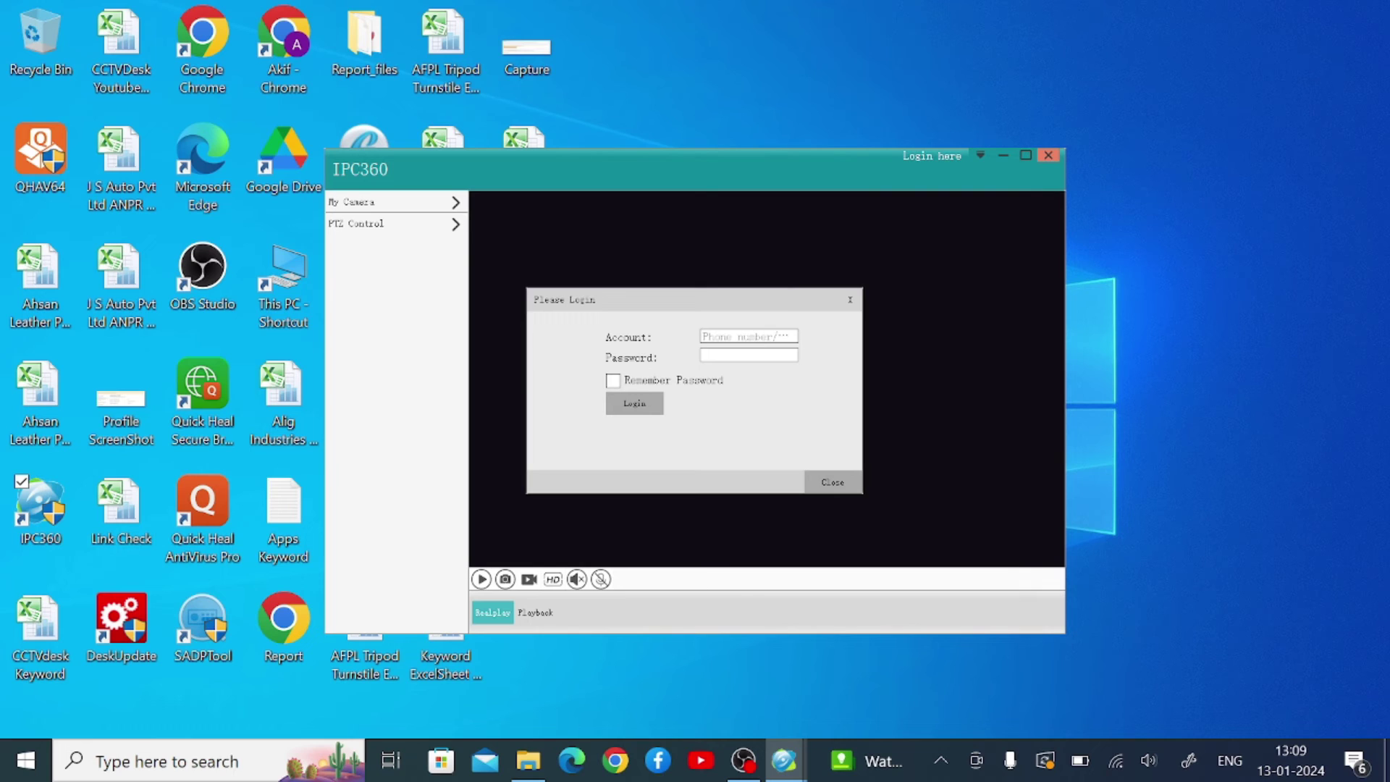
Log in with the account number and password, with Remember Password ticked, then expand My Camera
{"action": "type", "text": "8808"}
{"action": "type", "text": "9"}
{"action": "key", "text": "Tab"}
{"action": "type", "text": "••••"}
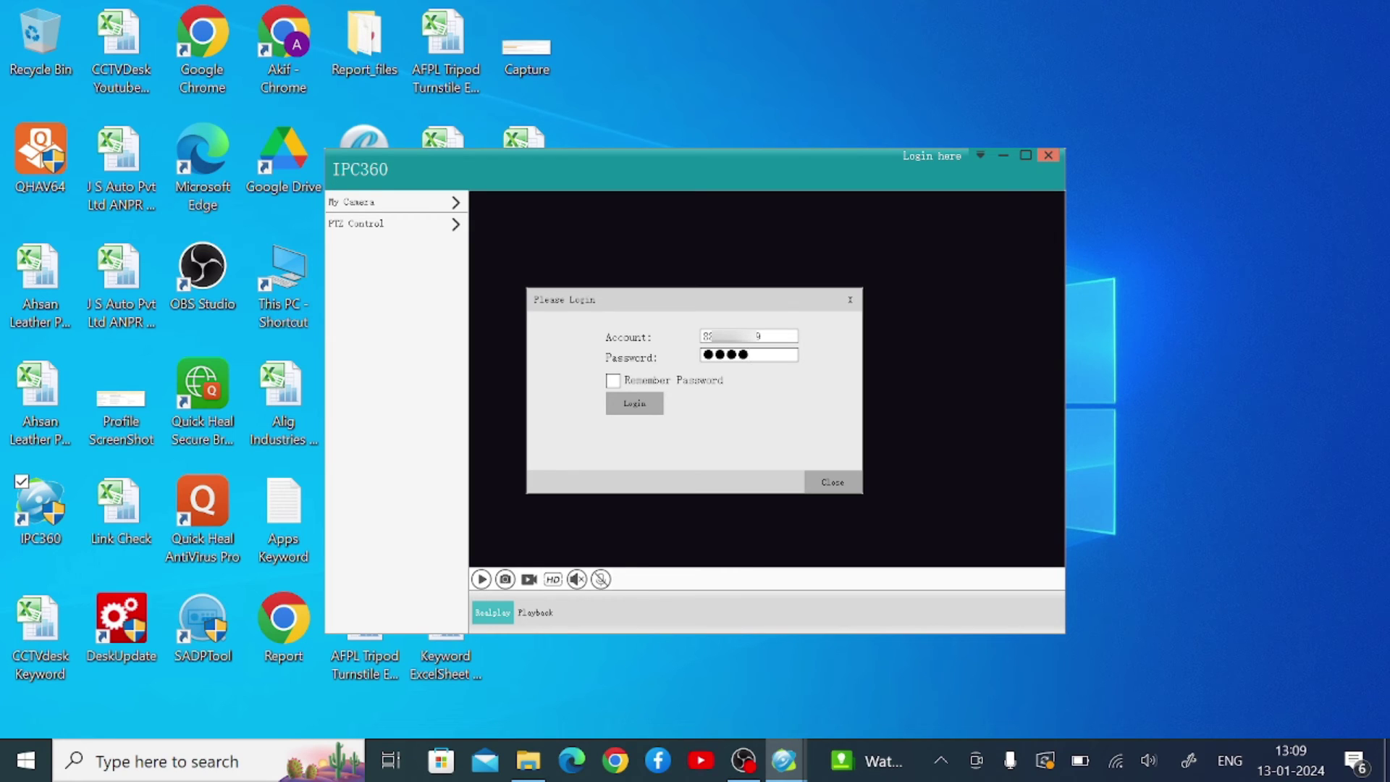
{"action": "type", "text": "•••••"}
{"action": "left_click", "coordinate": [614, 386]}
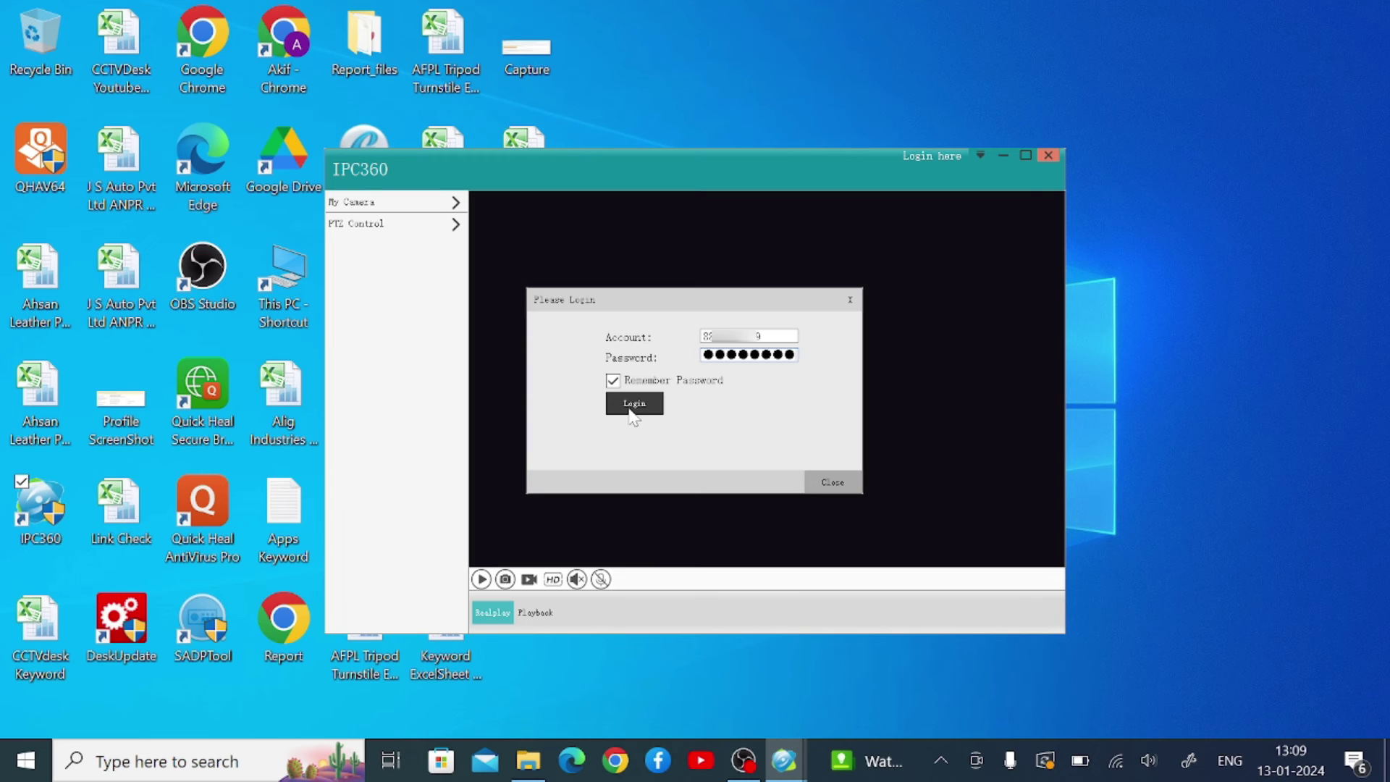
{"action": "left_click", "coordinate": [634, 409]}
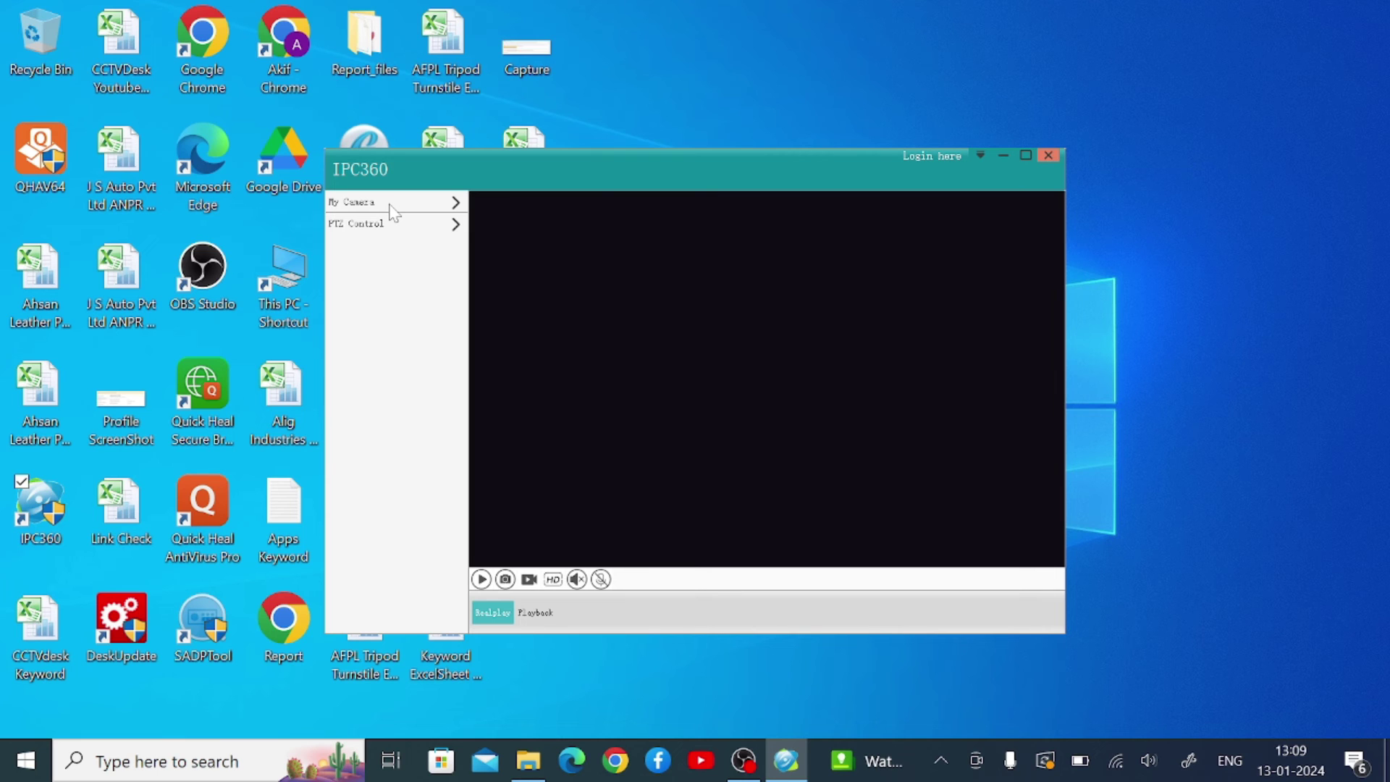
{"action": "left_click", "coordinate": [391, 205]}
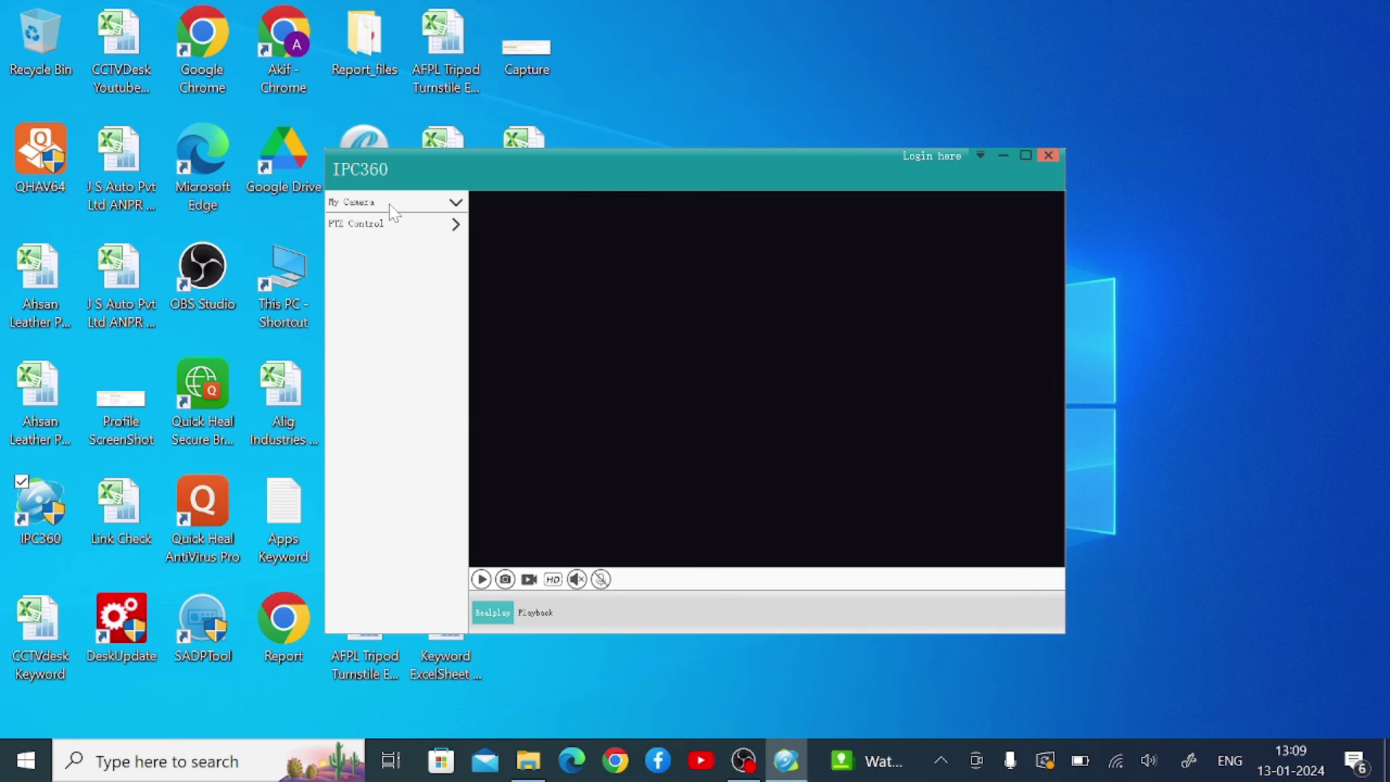